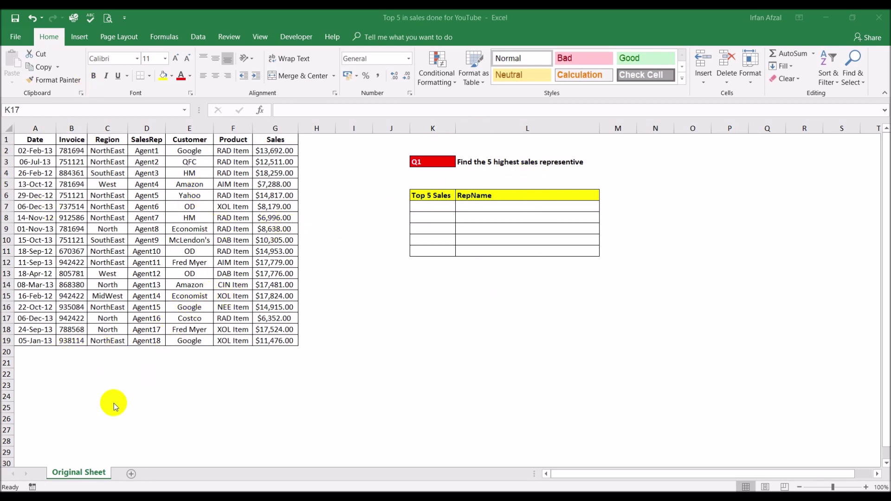
- Create a copy of the Original Sheet worksheet and place it at the end of the workbook
click(76, 476)
right_click(76, 473)
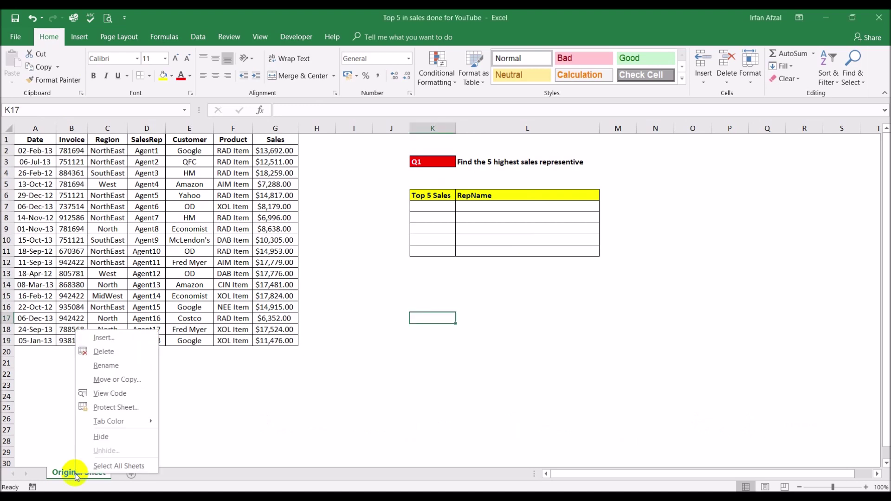
click(126, 380)
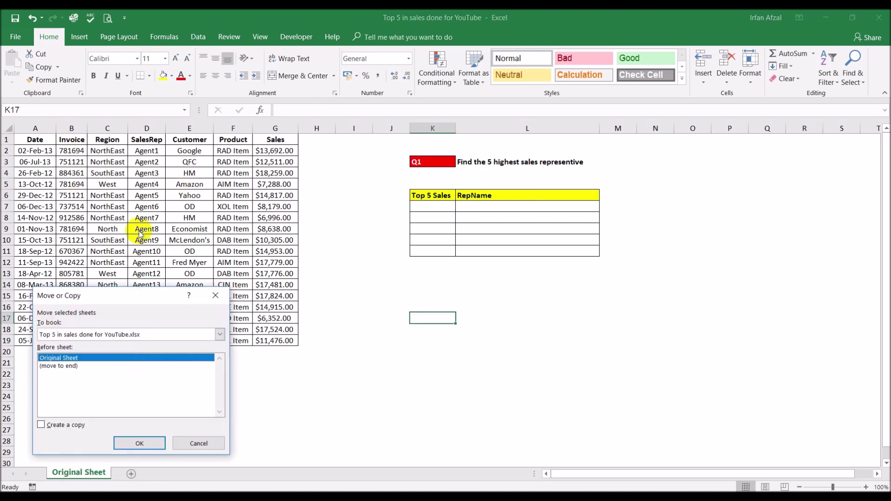
click(75, 367)
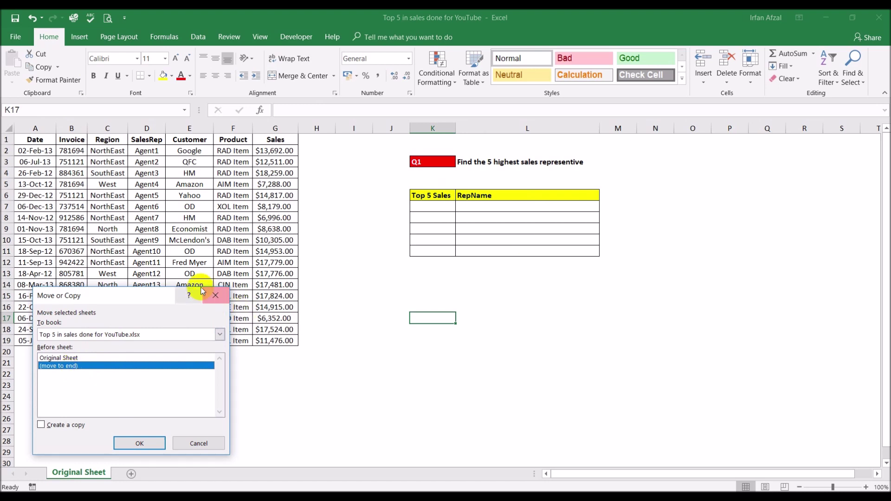
click(76, 425)
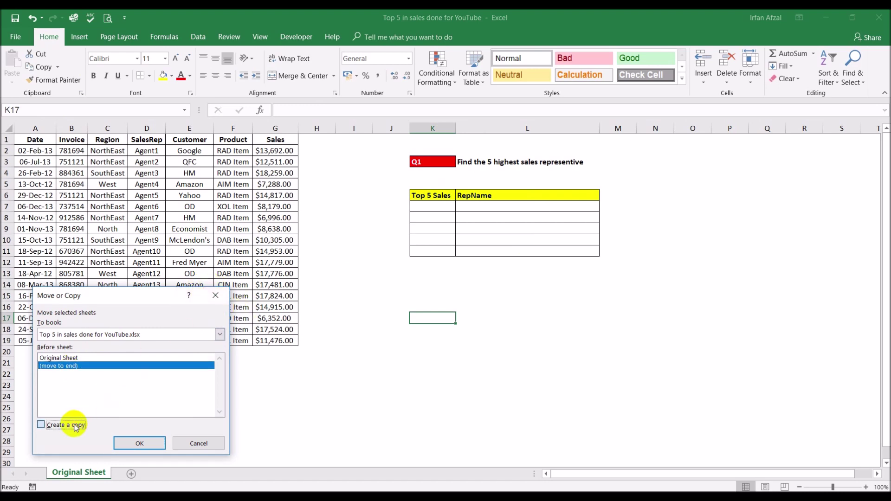
click(139, 443)
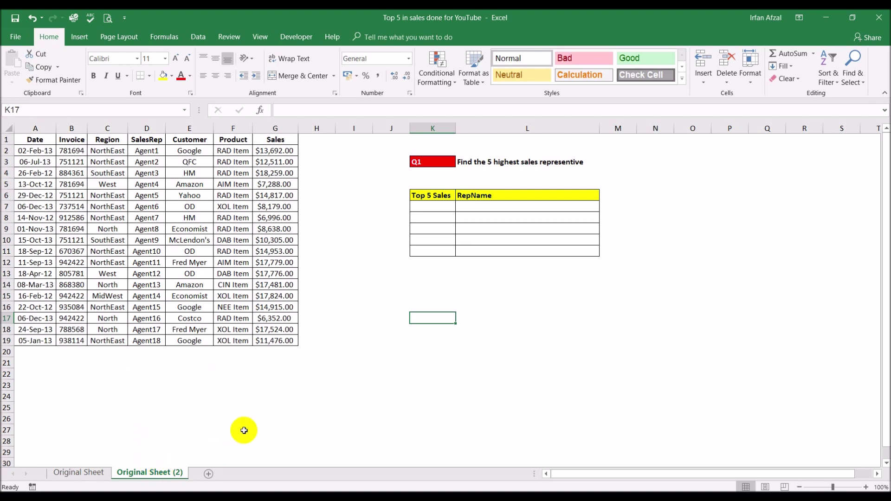
- Rename the copied worksheet as "Using rank"
double_click(177, 478)
key(BackSpace)
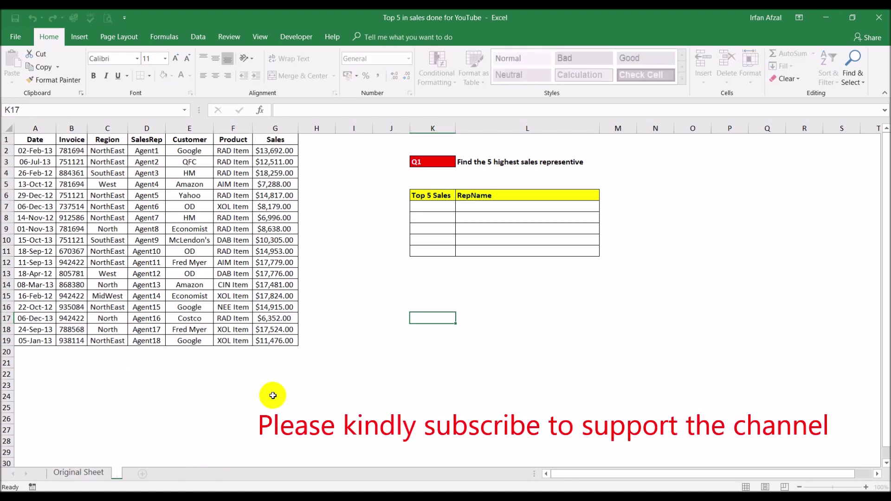
text(Rank)
key(BackSpace)
key(BackSpace)
key(BackSpace)
key(BackSpace)
text(U)
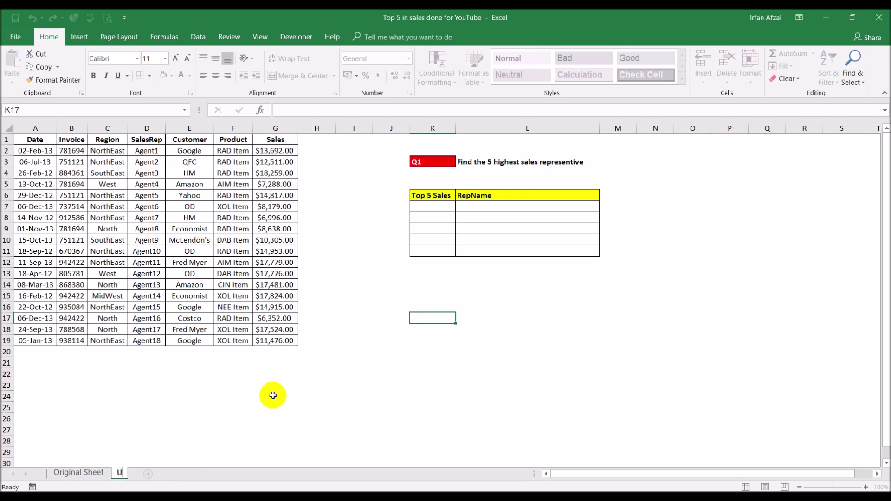
text(sing rank)
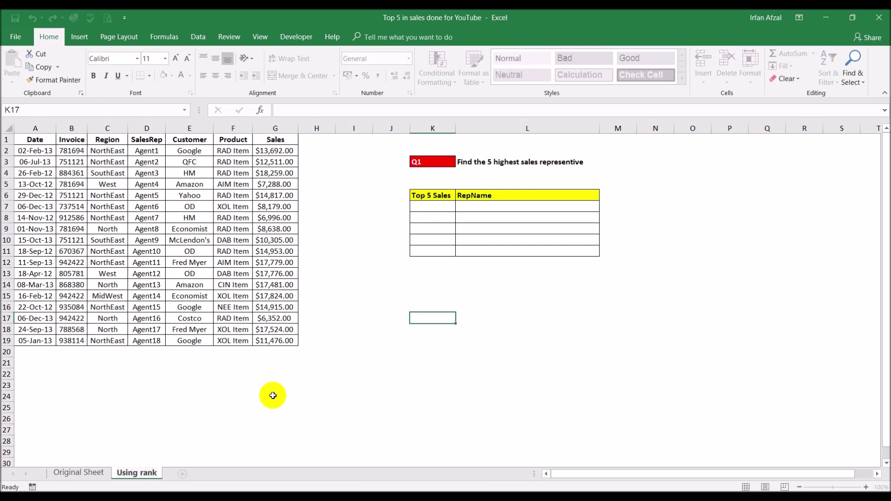
key(Return)
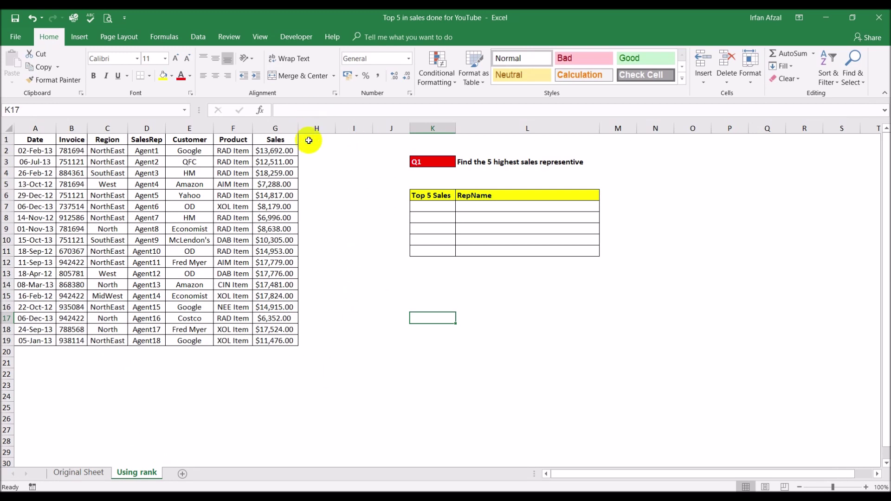
- Add the header "Rank" in H1 and apply all borders to the range A1:H19
click(314, 139)
text(Rank)
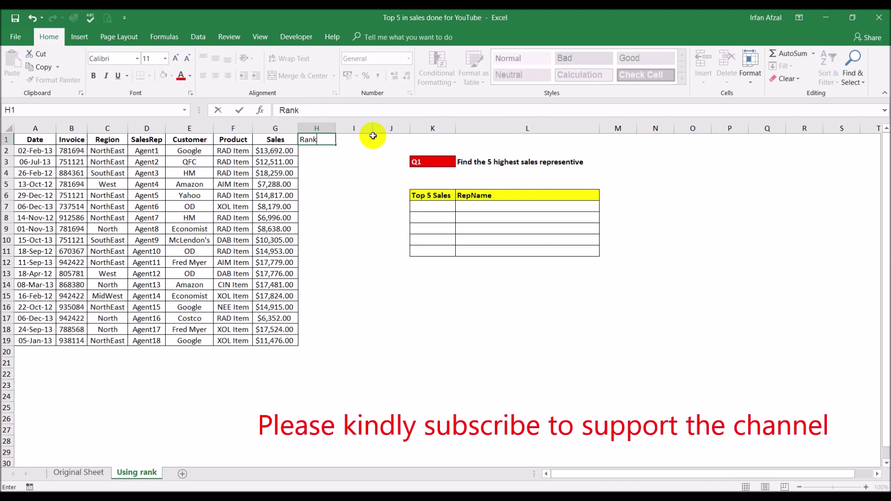
key(Return)
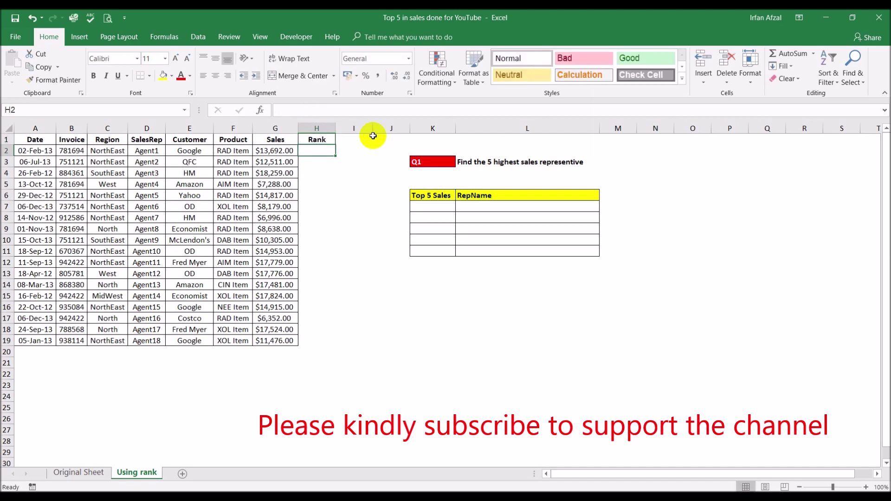
click(36, 138)
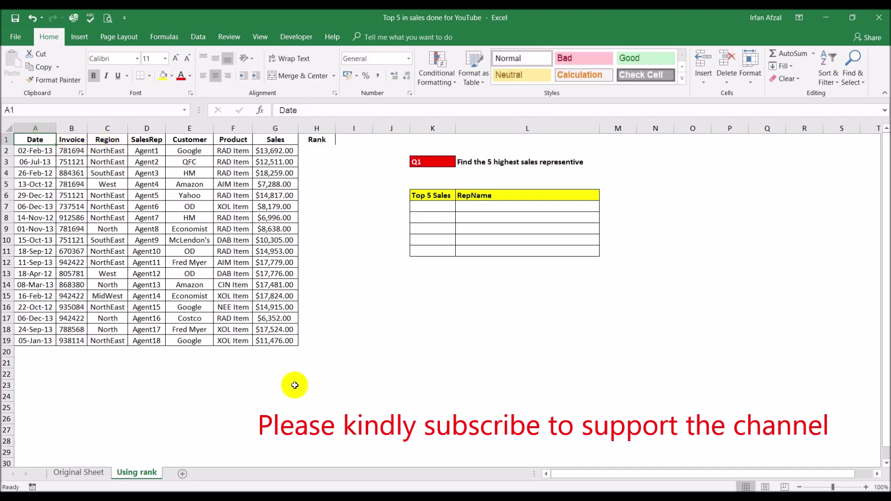
shift+click(317, 345)
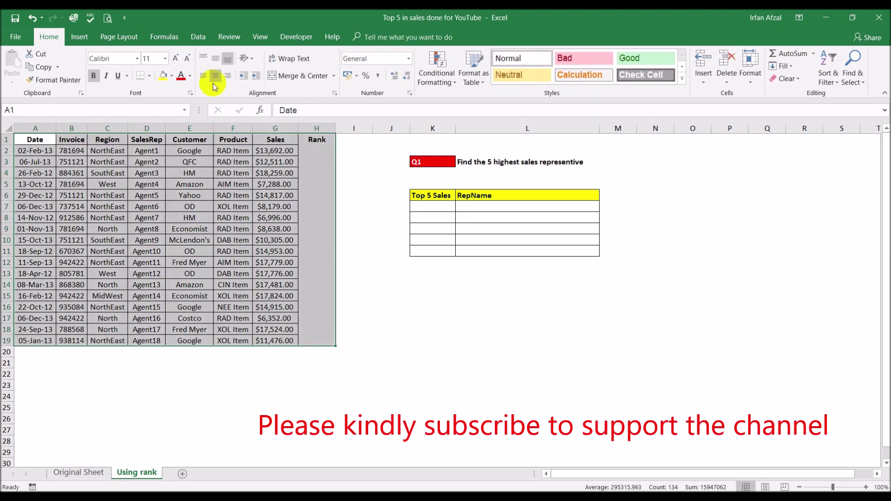
click(149, 76)
click(170, 174)
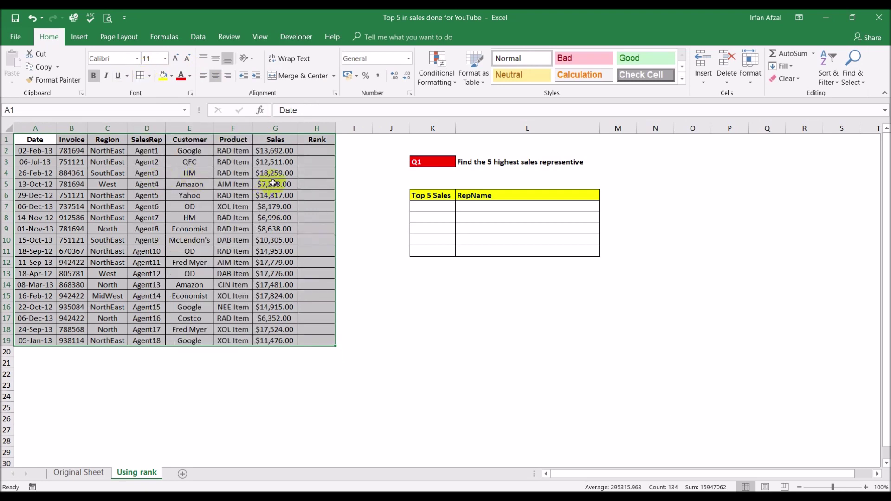
click(316, 150)
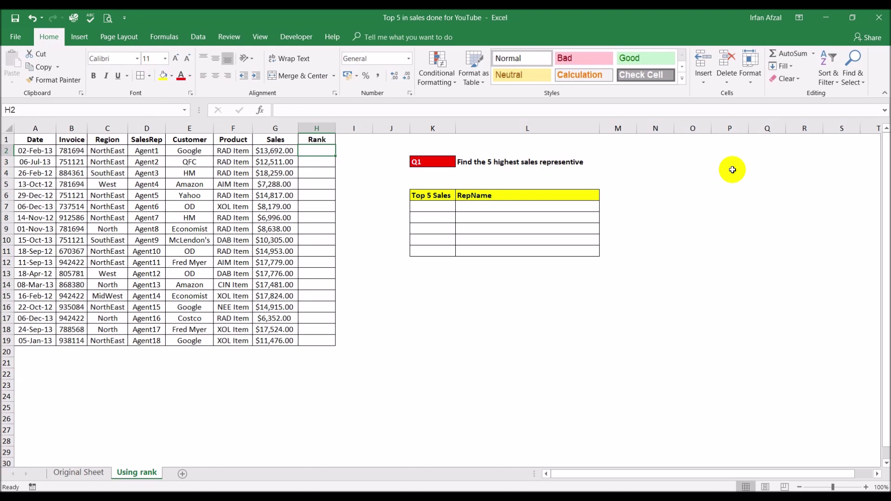
click(464, 319)
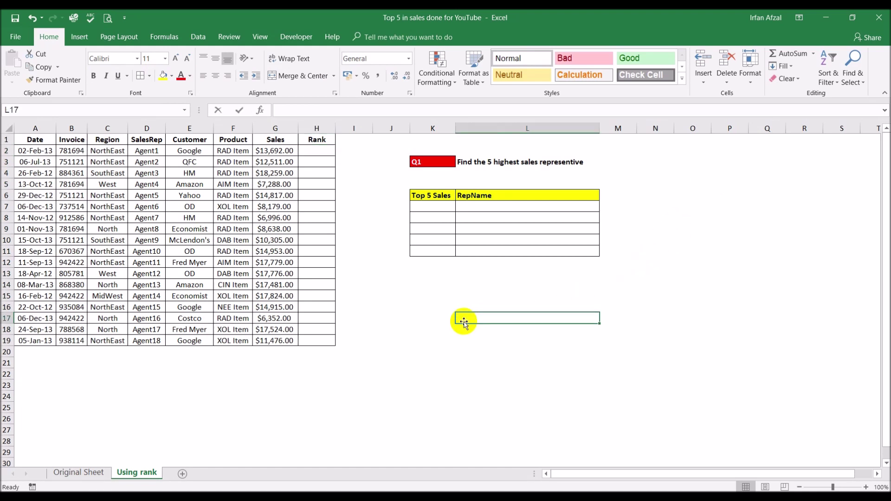
text(=rank)
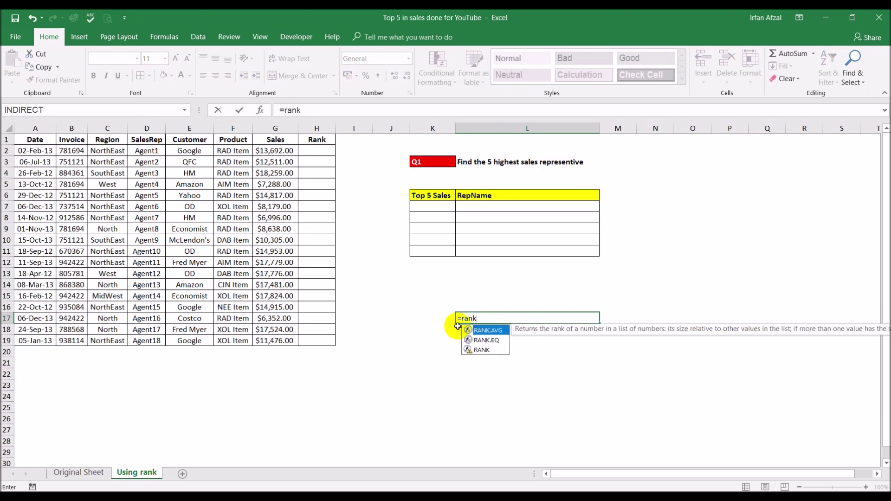
double_click(481, 350)
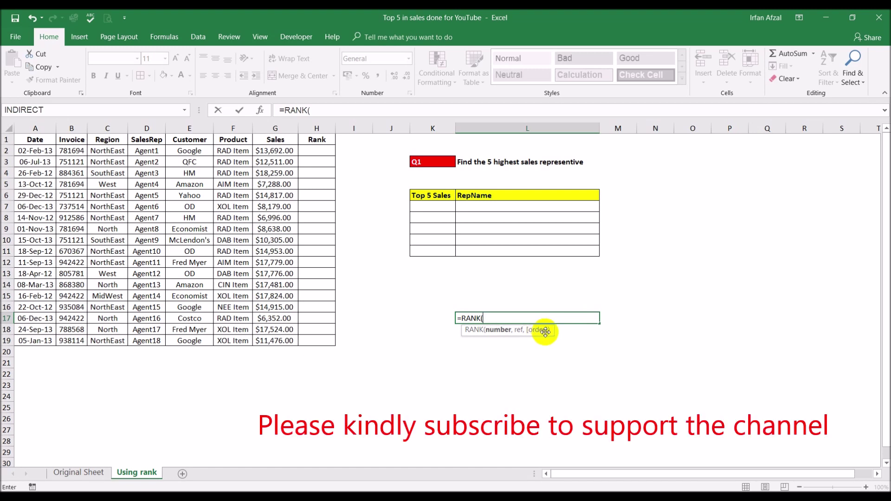
key(Escape)
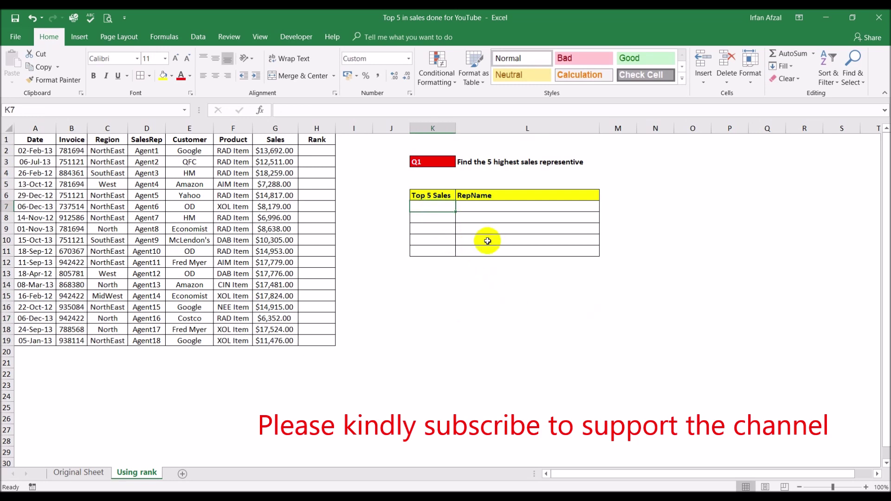
- Build a RANK formula in H2 that ranks G2 against G2:G19 in descending order (0)
click(323, 150)
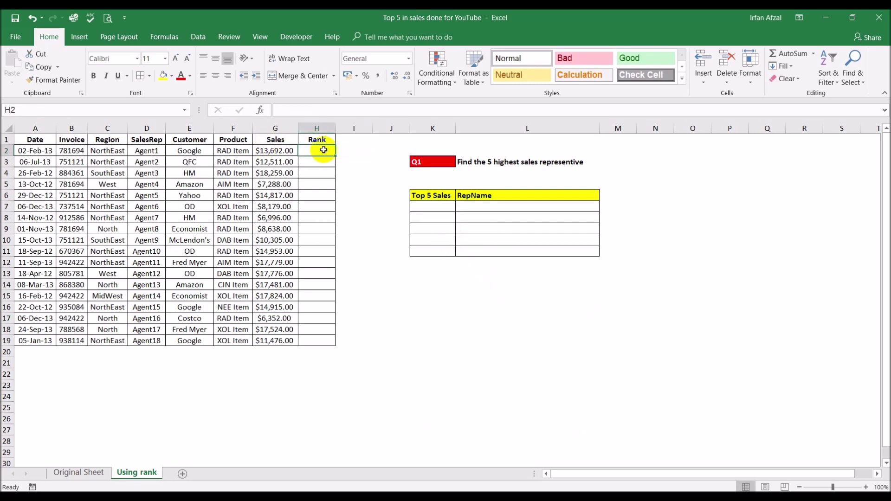
text(=rank)
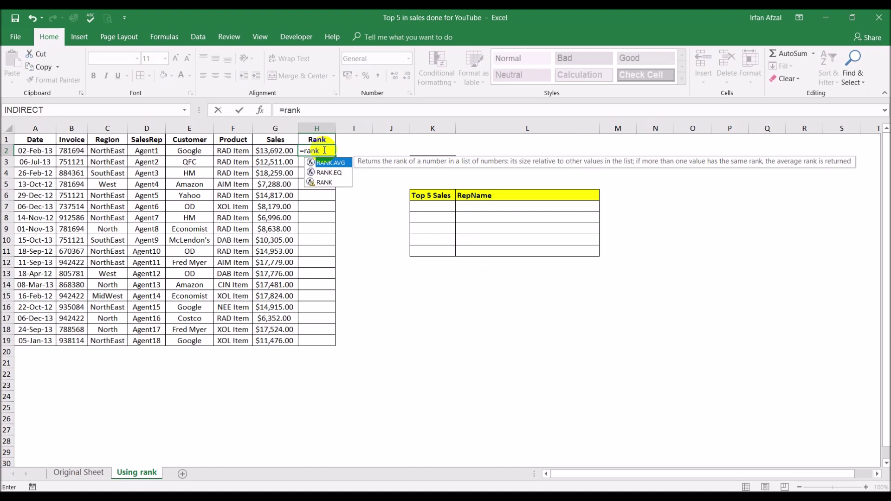
text(()
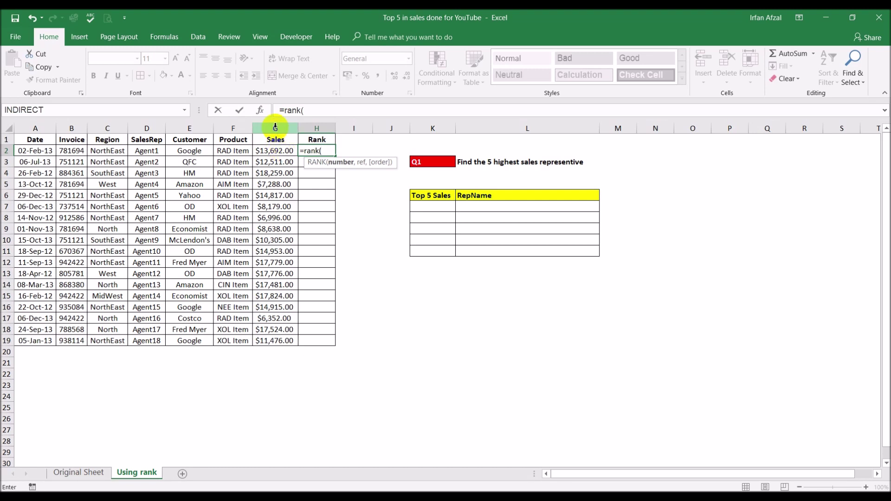
click(274, 149)
text(,)
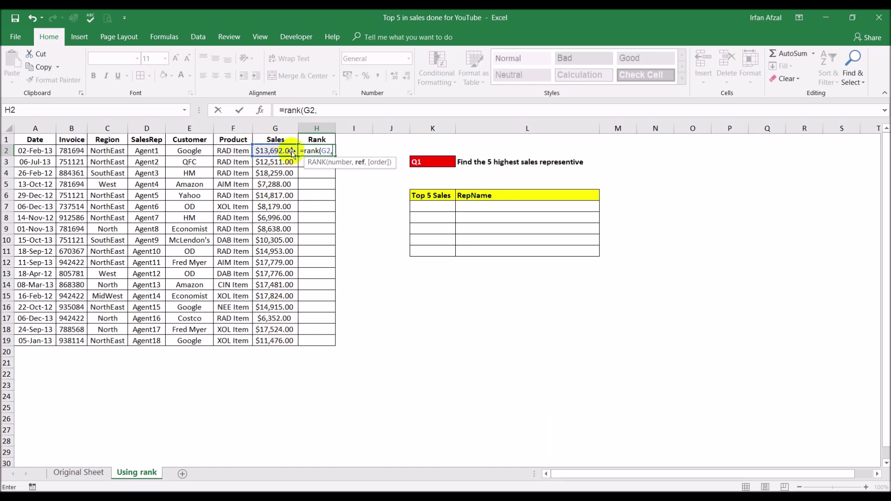
click(327, 111)
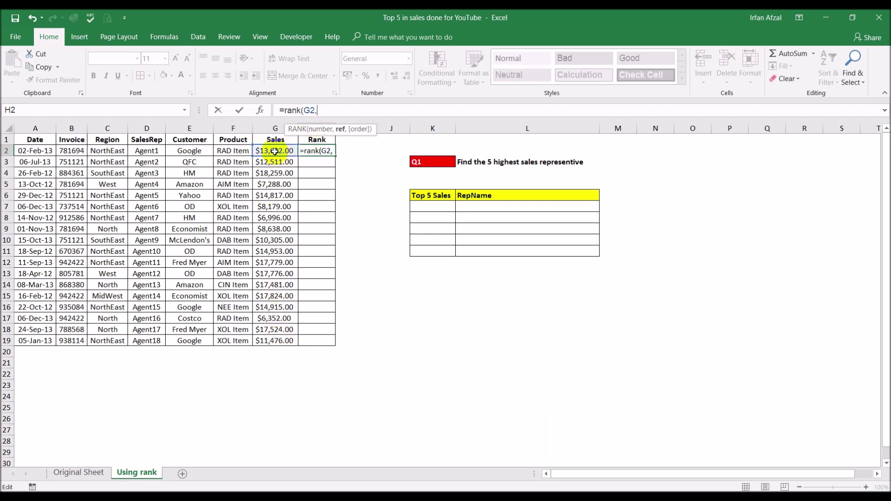
drag(275, 152, 268, 342)
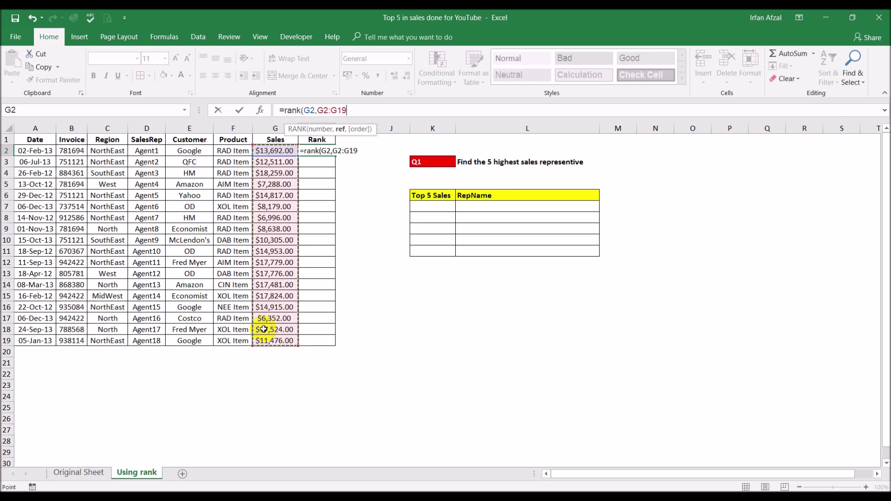
text(,)
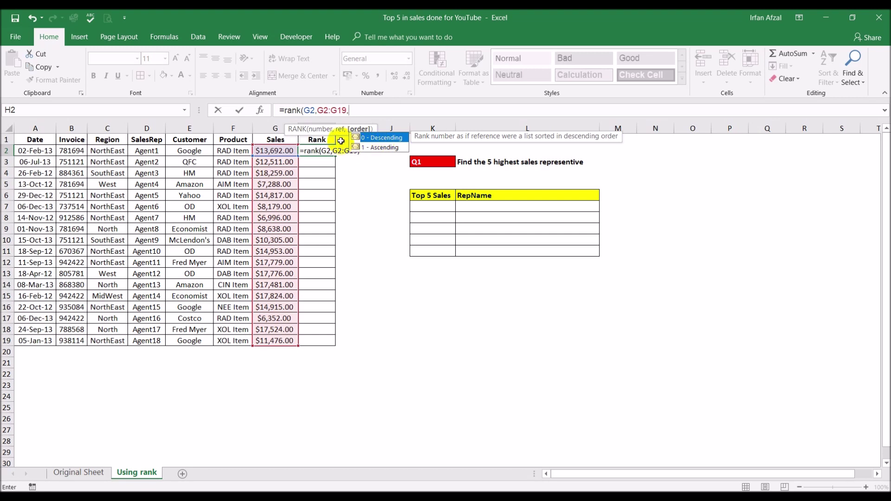
double_click(396, 138)
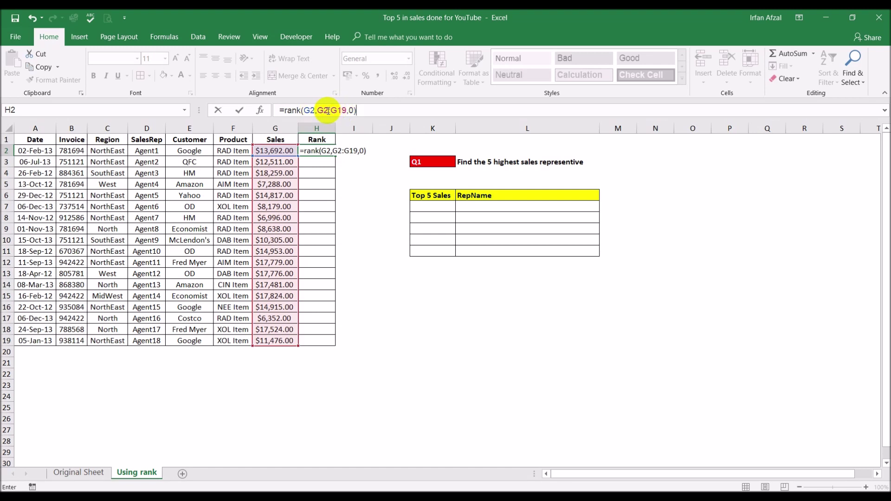
- Make the formula's reference range absolute as $G$2:$G$19 and enter the formula in H2
drag(317, 110, 341, 110)
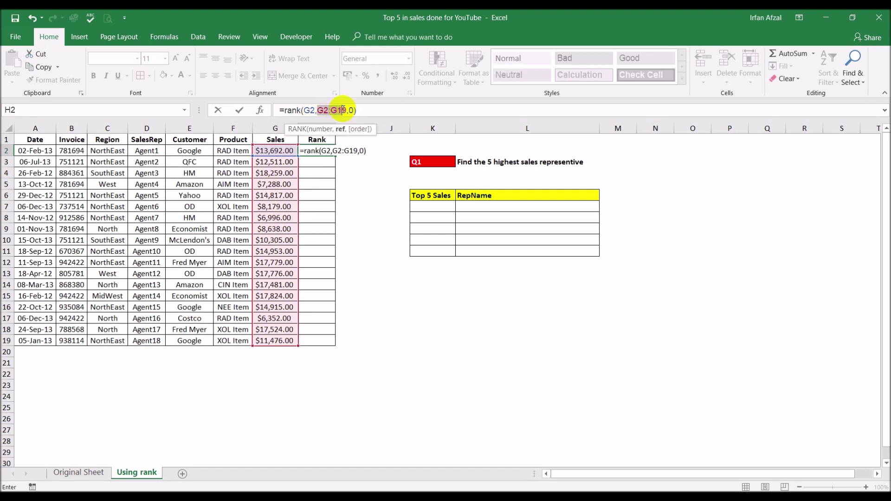
key(F4)
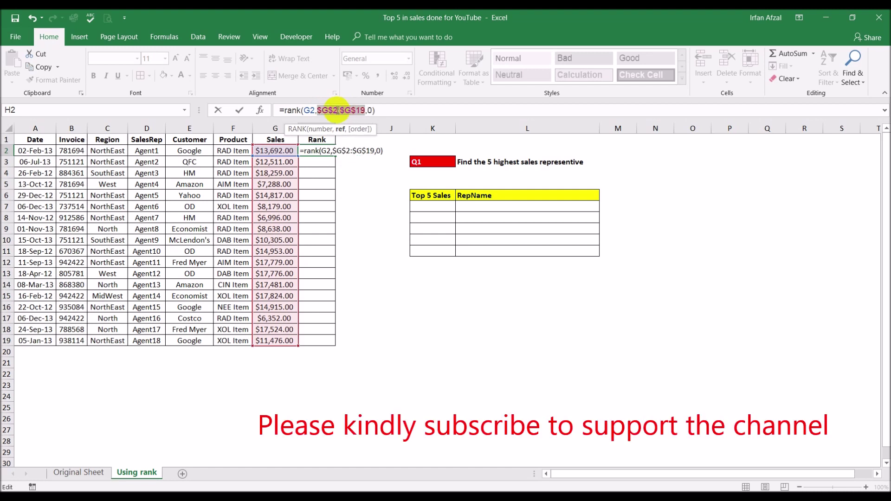
key(Return)
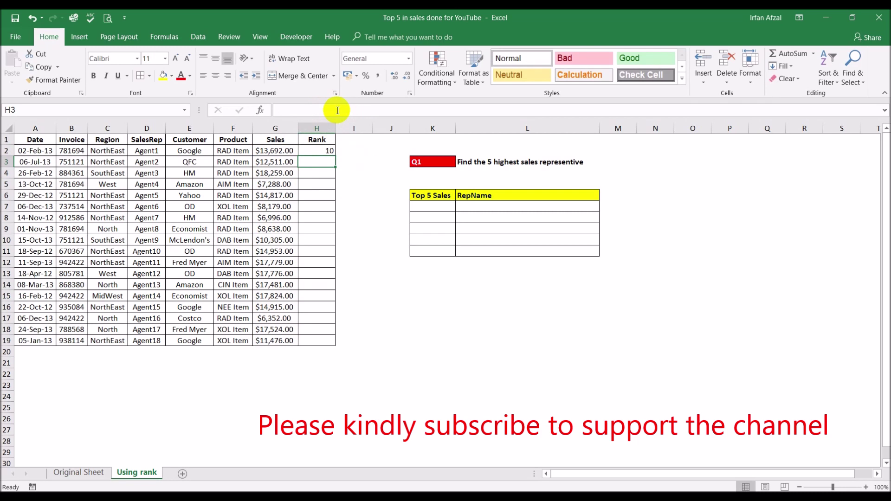
- Fill the RANK formula from H2 down the Rank column to H19
click(278, 150)
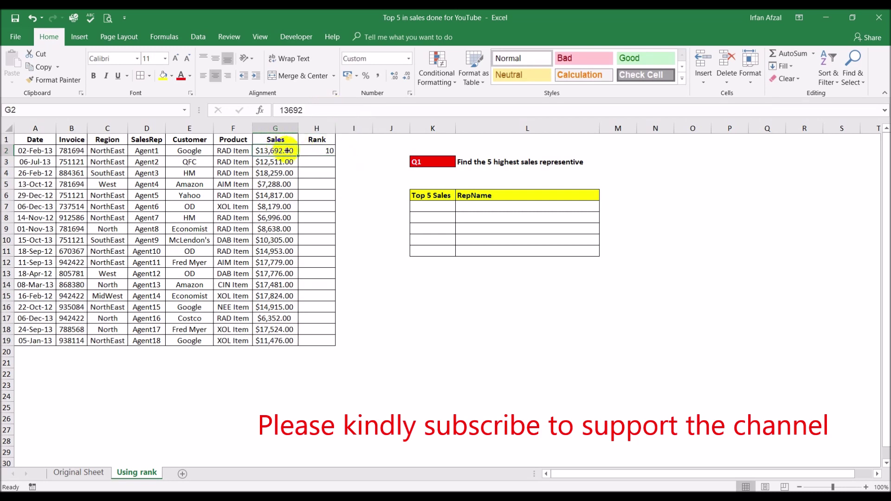
click(332, 151)
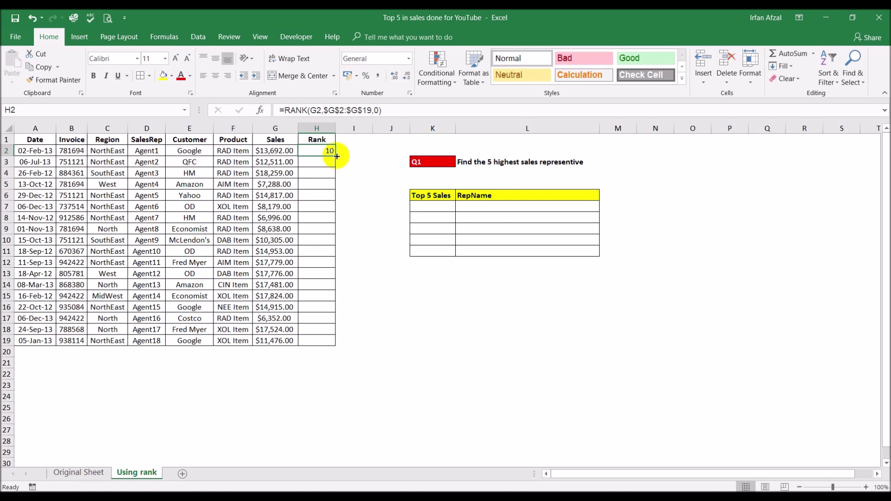
double_click(337, 157)
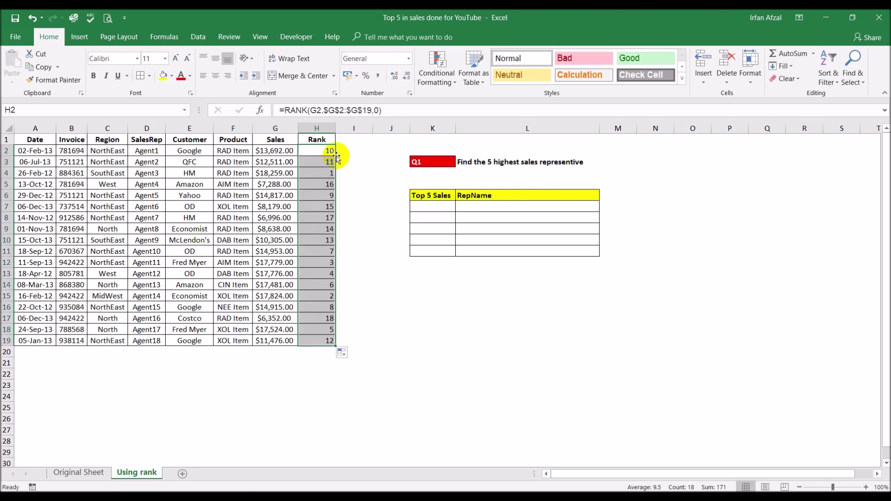
click(363, 282)
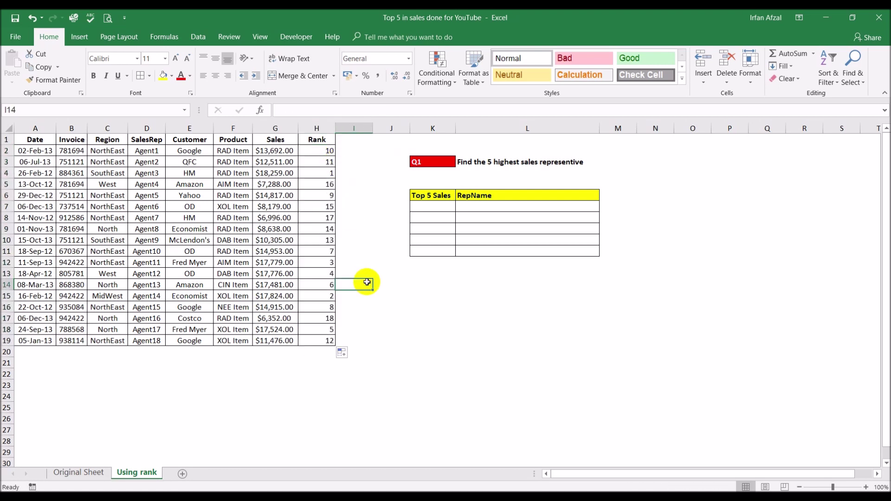
click(308, 174)
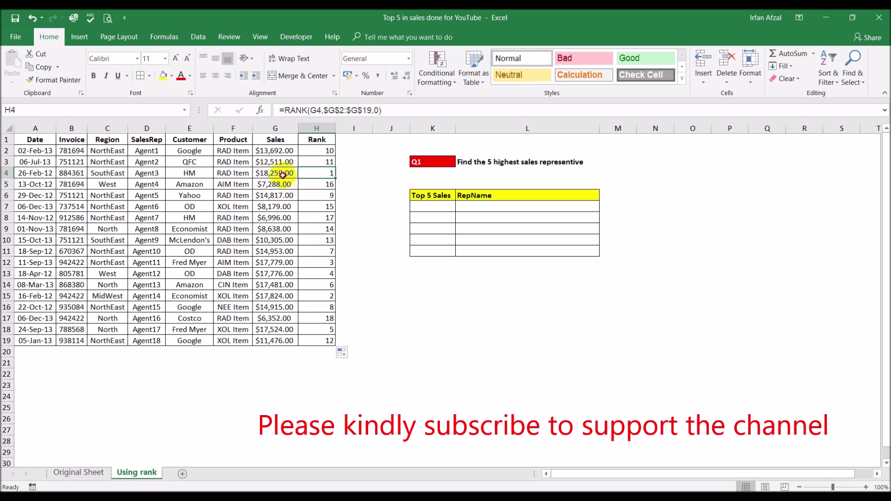
- Compare the sales amounts with their ranks for ranks 1 to 5, and check the empty Top 5 Sales and RepName cells
drag(286, 172, 308, 172)
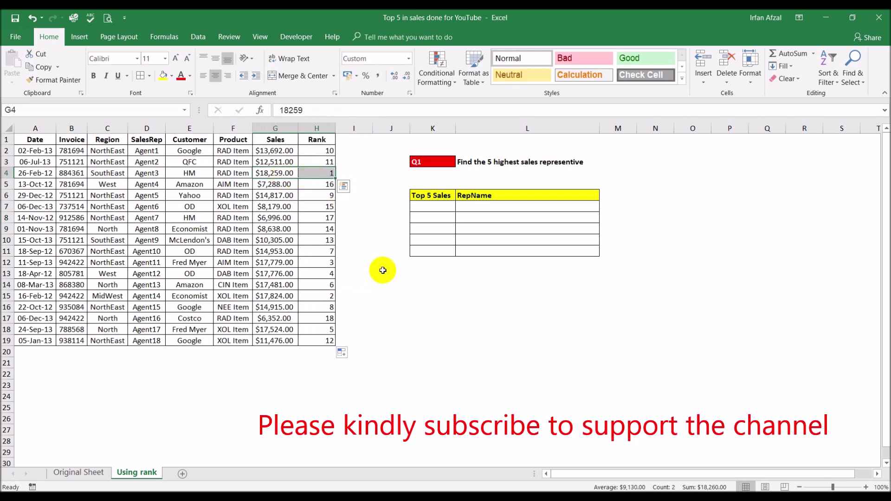
drag(292, 295, 310, 296)
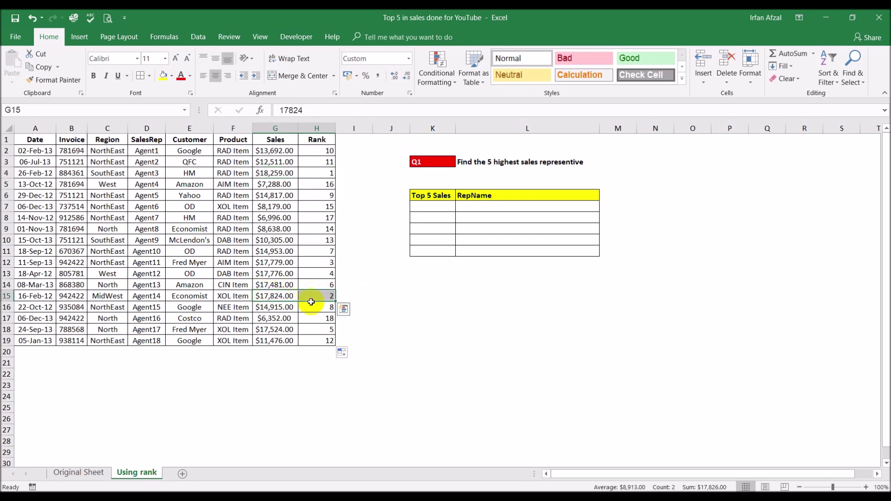
click(276, 262)
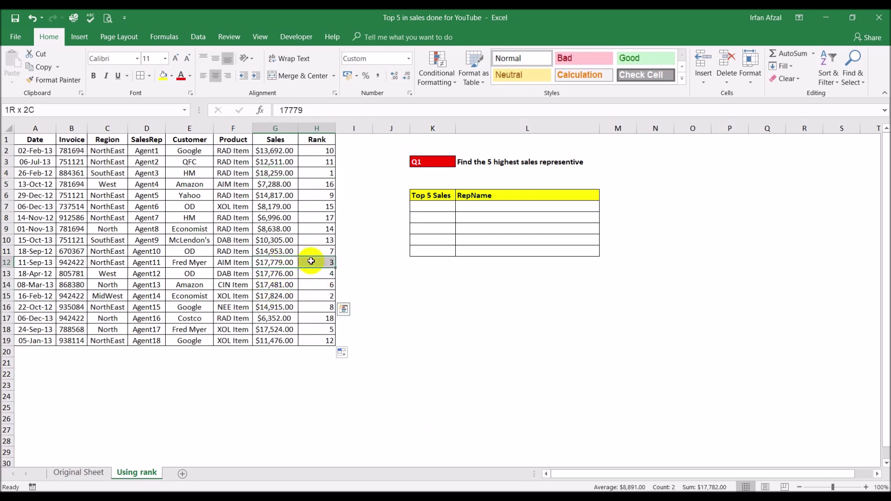
drag(276, 274, 312, 271)
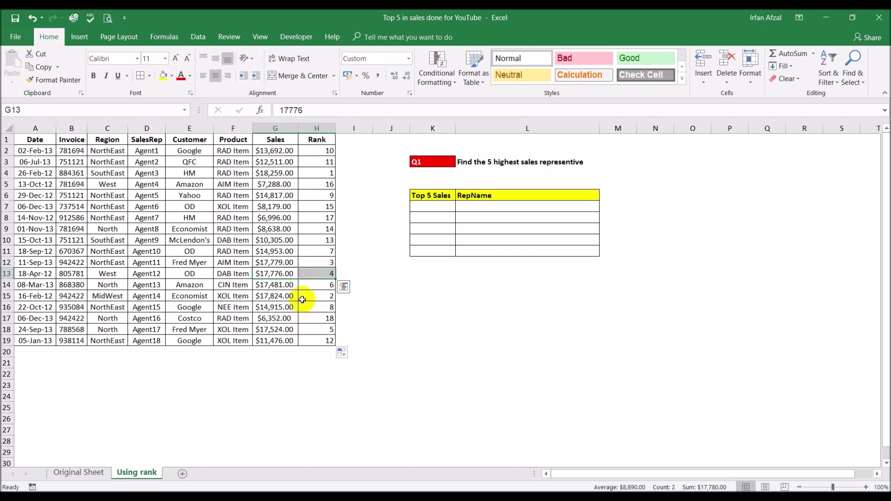
drag(275, 330, 312, 330)
click(486, 340)
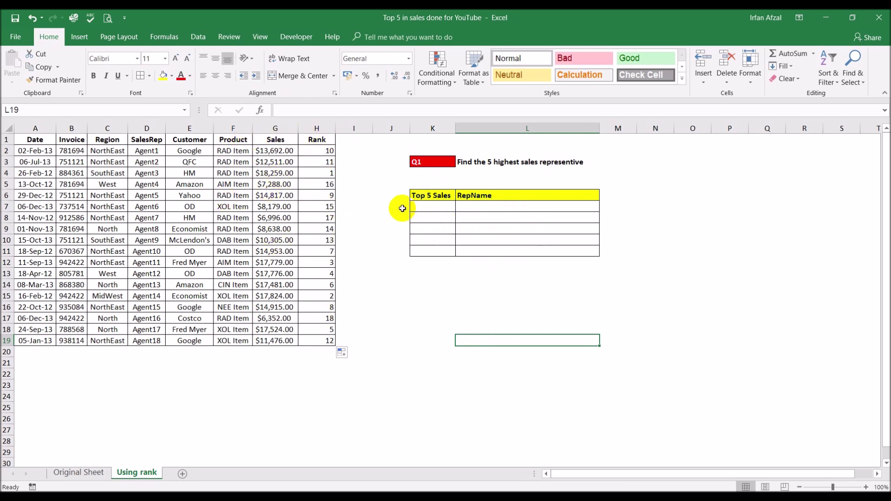
click(419, 207)
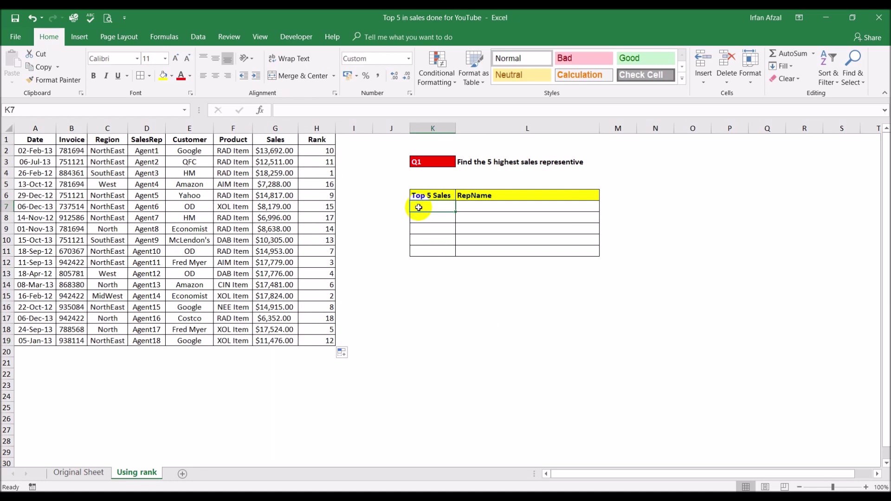
click(479, 205)
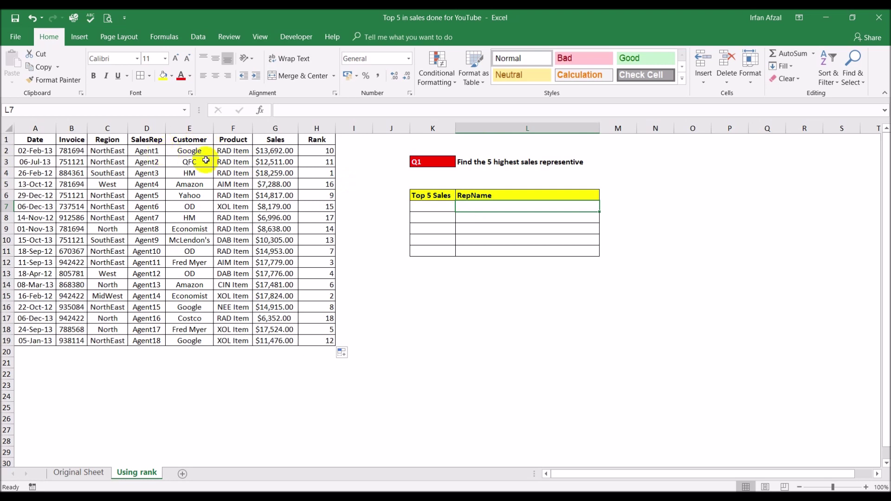
- Enter 1 in J7 and 2 in J8, and fill the series down to 5 in J11 beside the Top 5 Sales table
click(400, 207)
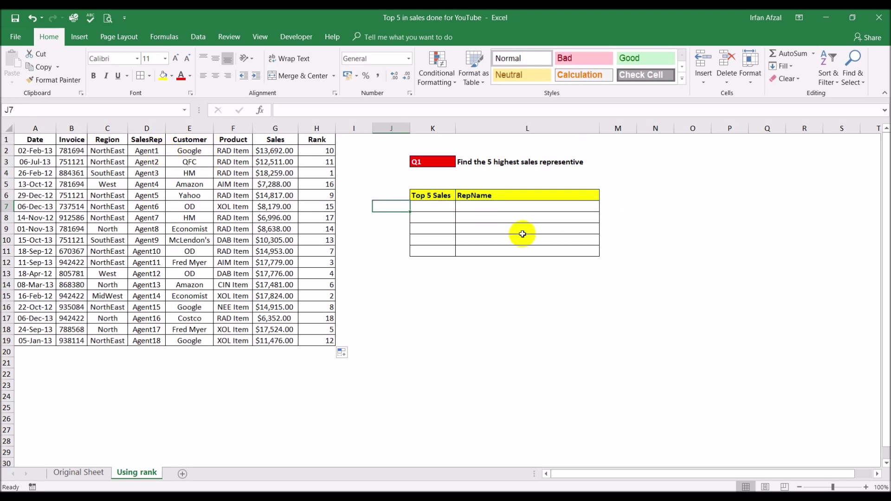
text(1)
key(Return)
text(2)
key(Return)
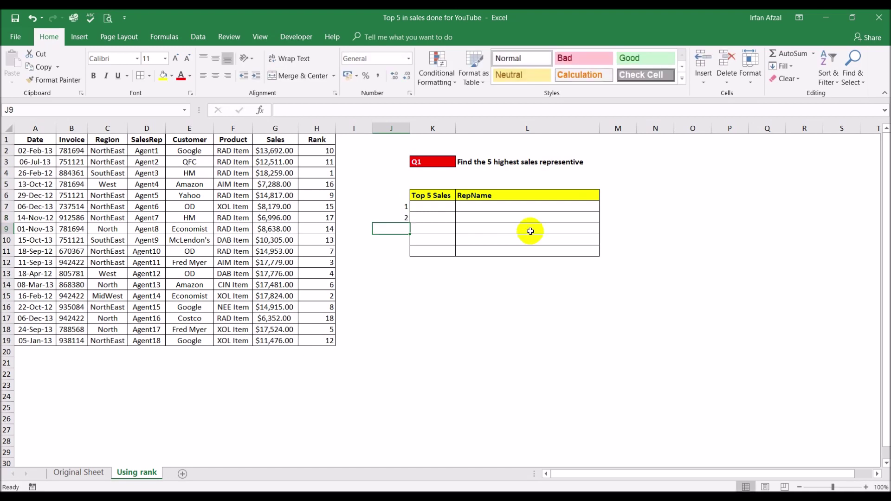
drag(402, 207, 409, 253)
click(487, 298)
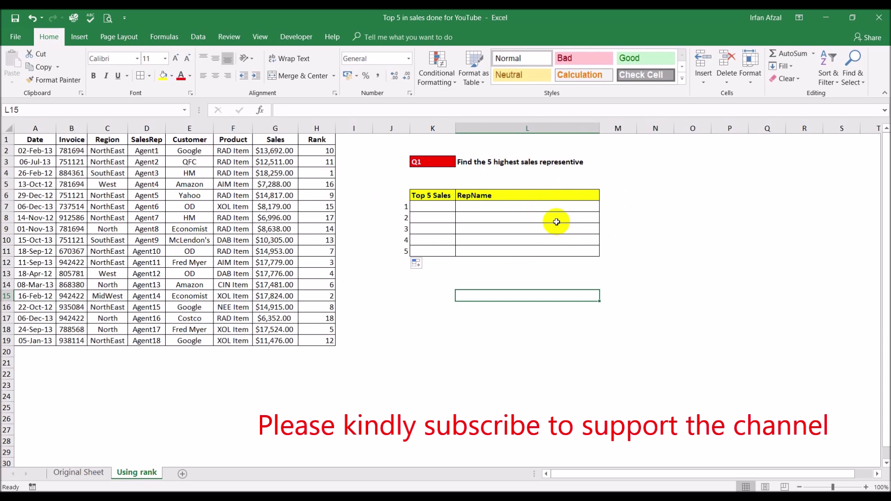
- Note the function names "index" in K16 and "match" in K17 below the Top 5 Sales table
click(440, 207)
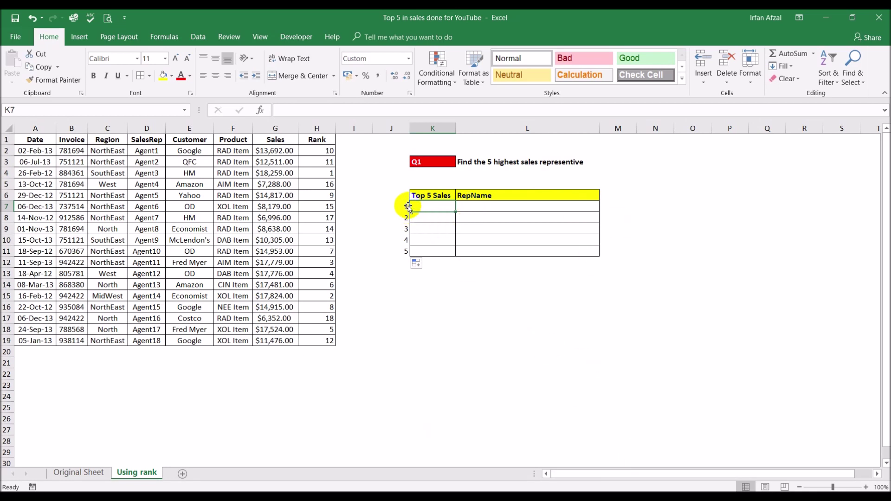
click(432, 308)
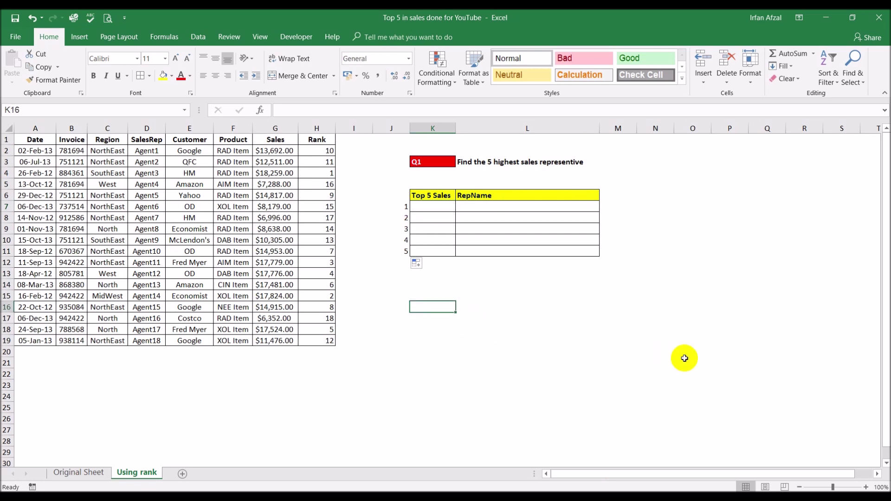
text(index)
key(Return)
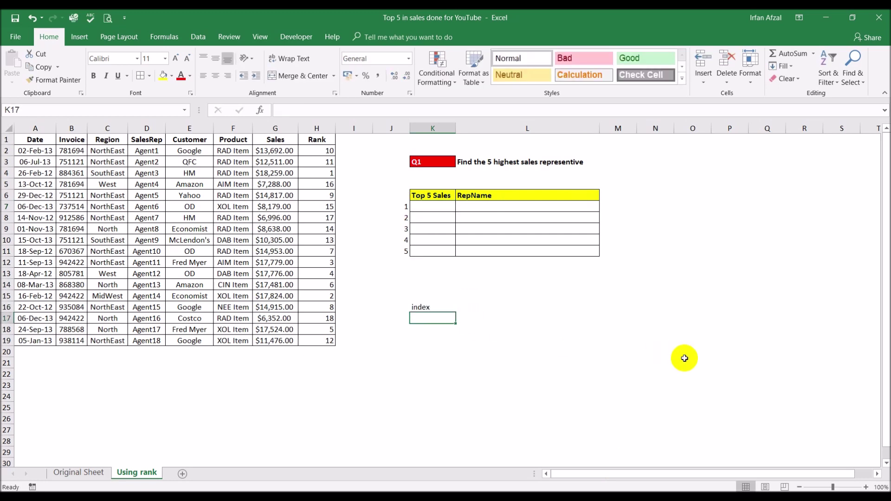
text(match)
key(Return)
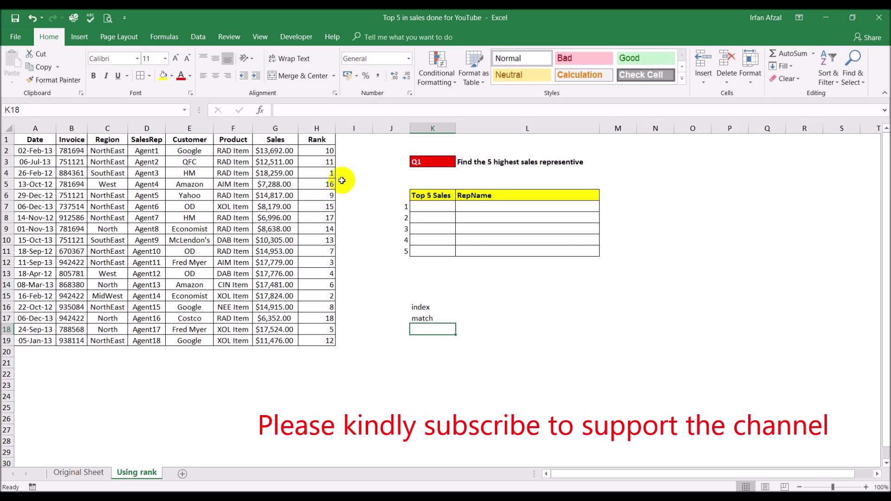
- Trace how the rank number in J7 relates to the matching rank in H4 and its sales amount in G4
click(424, 208)
click(392, 207)
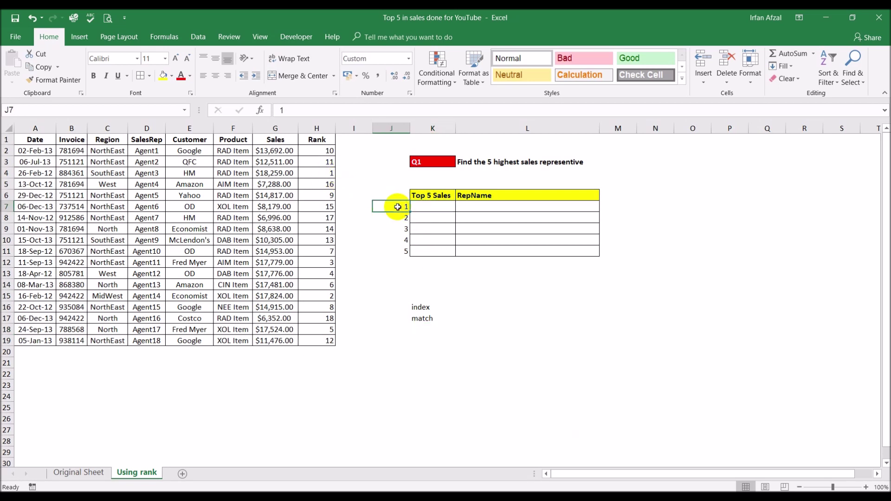
click(325, 173)
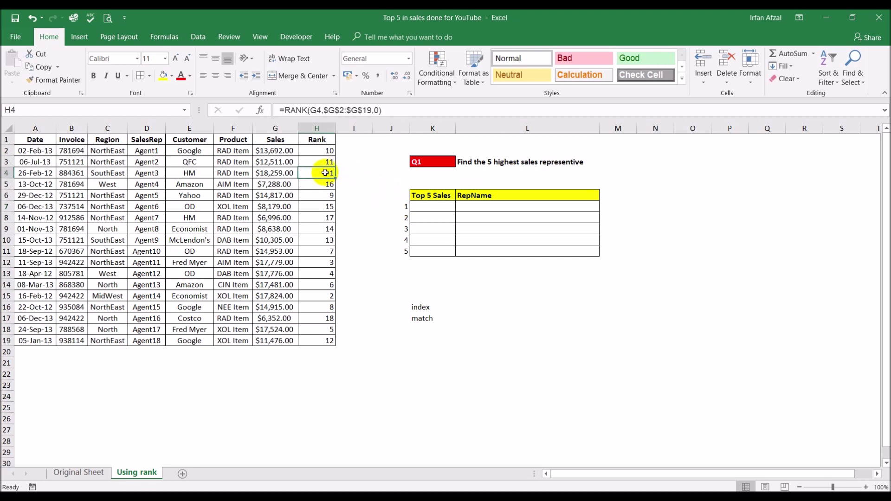
click(288, 173)
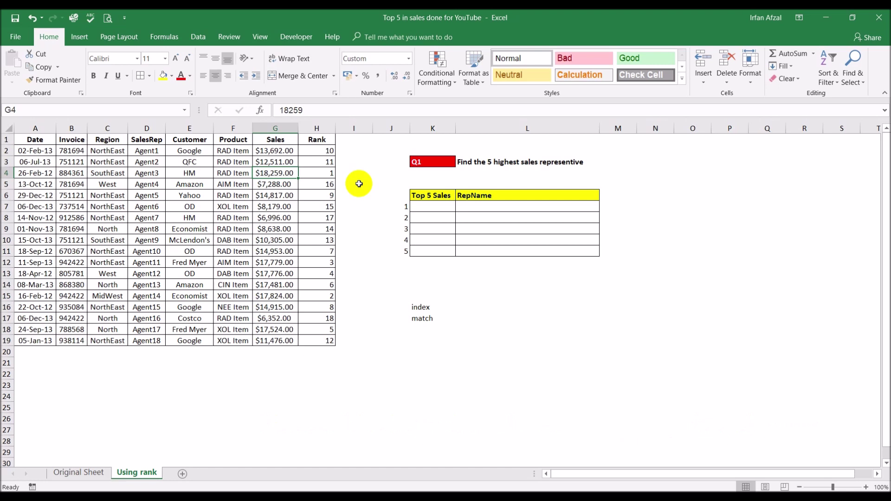
click(395, 206)
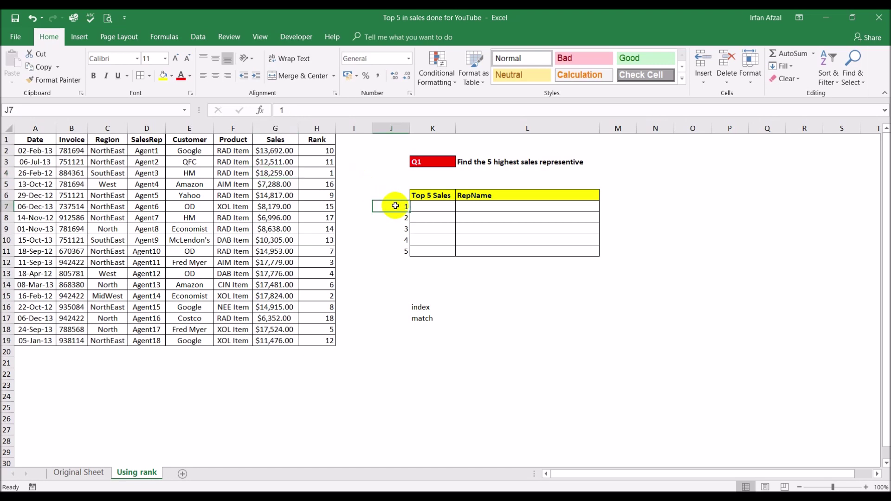
click(321, 173)
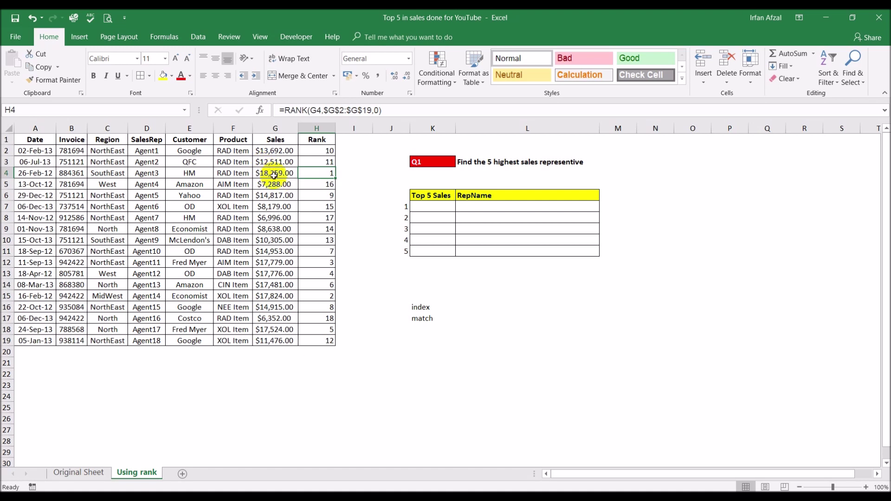
click(433, 206)
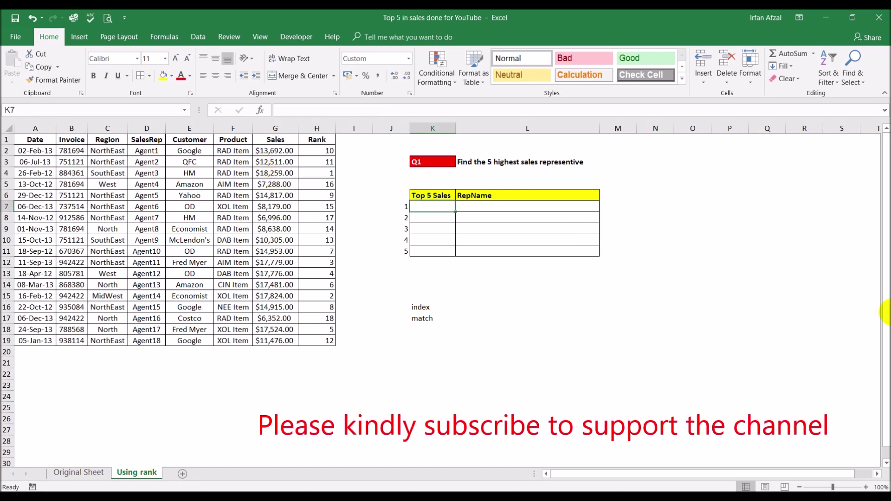
drag(417, 307, 419, 318)
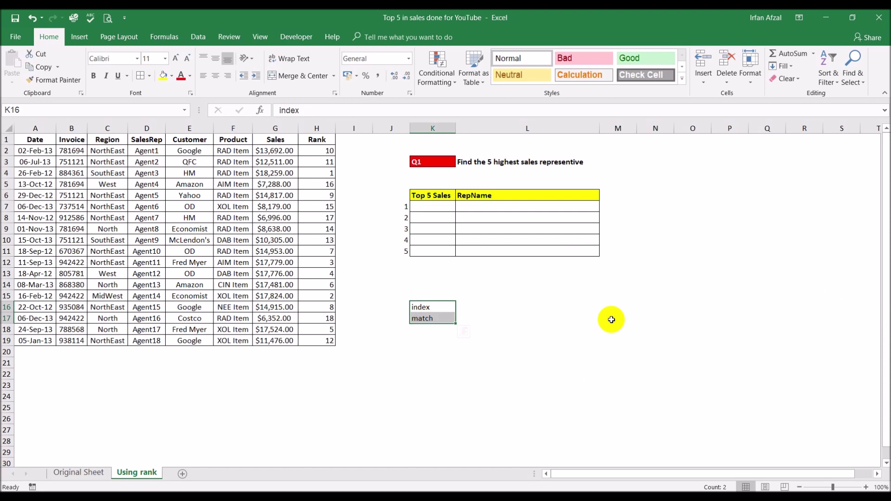
- Start an INDEX formula in K7 with the entire Sales column G:G as its array
click(432, 217)
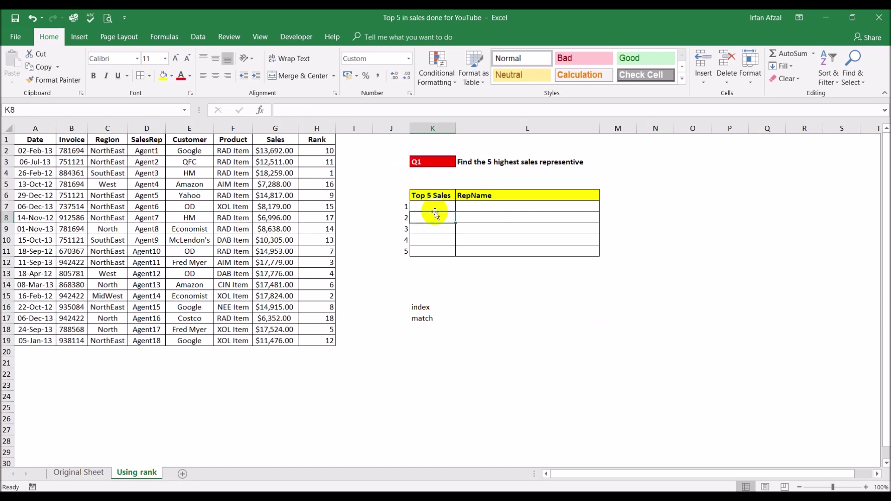
key(Up)
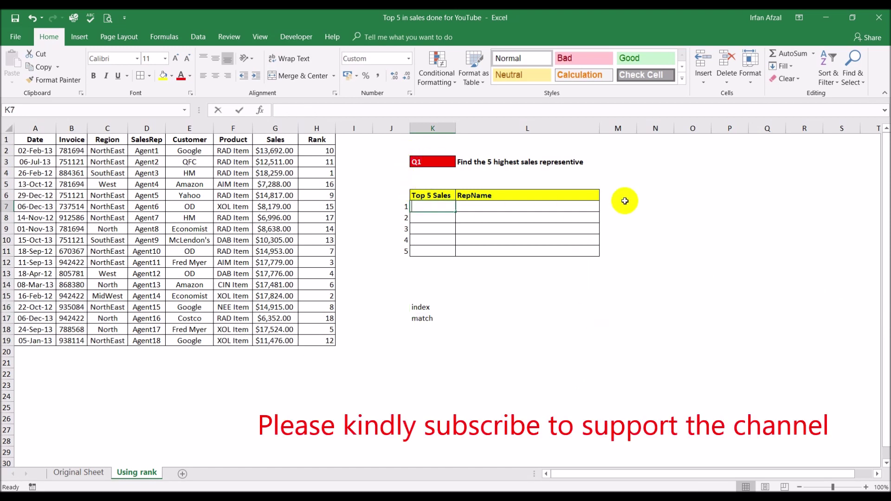
text(=index()
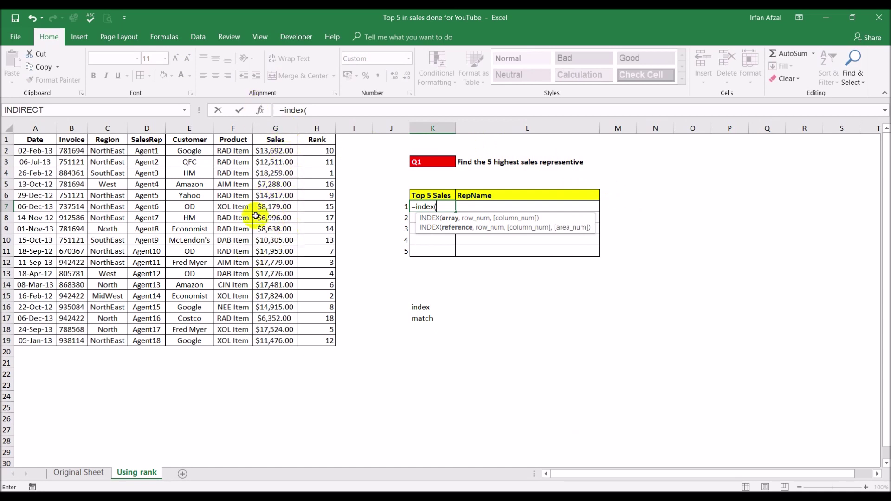
click(270, 128)
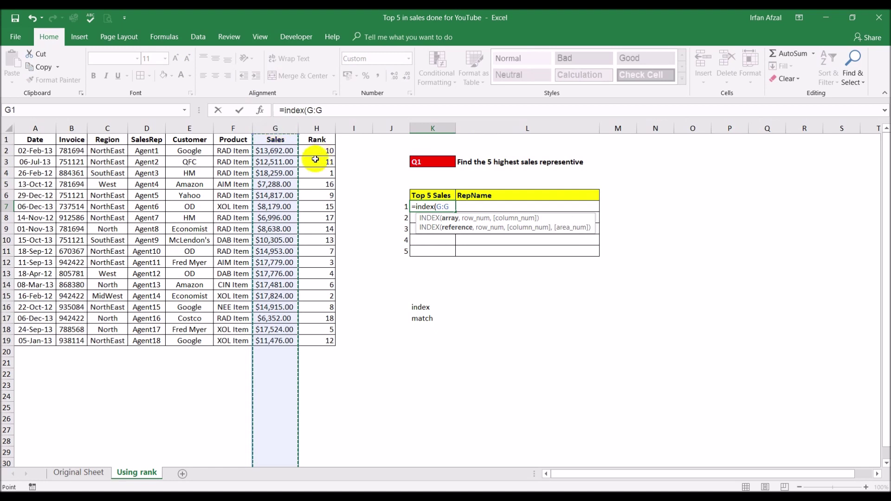
drag(274, 150, 278, 341)
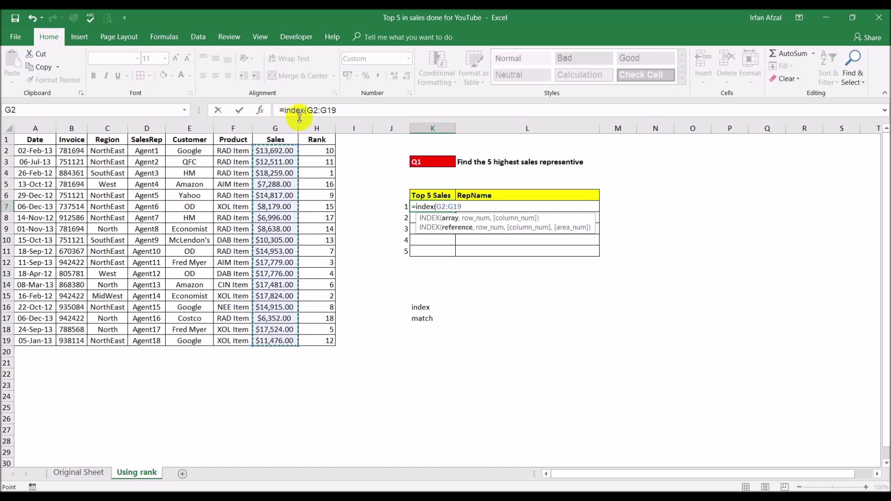
click(275, 124)
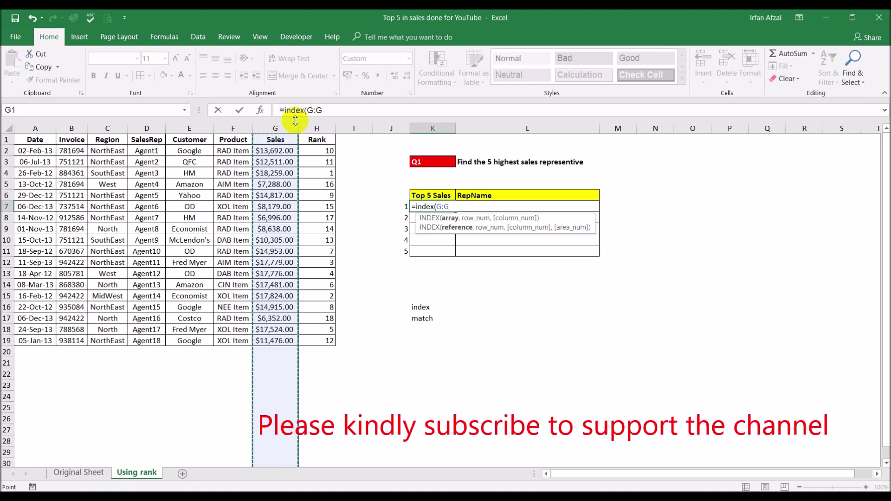
click(347, 109)
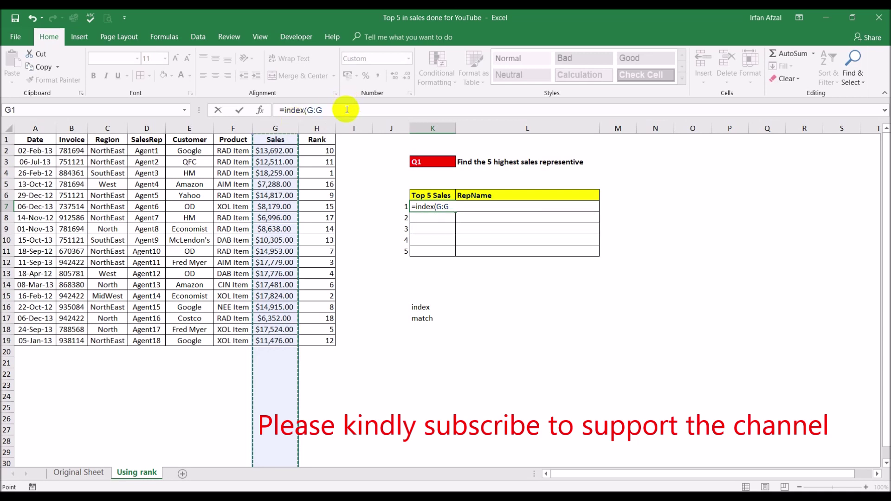
- Nest a MATCH function as the row number argument of the INDEX formula in K7
text(,atch()
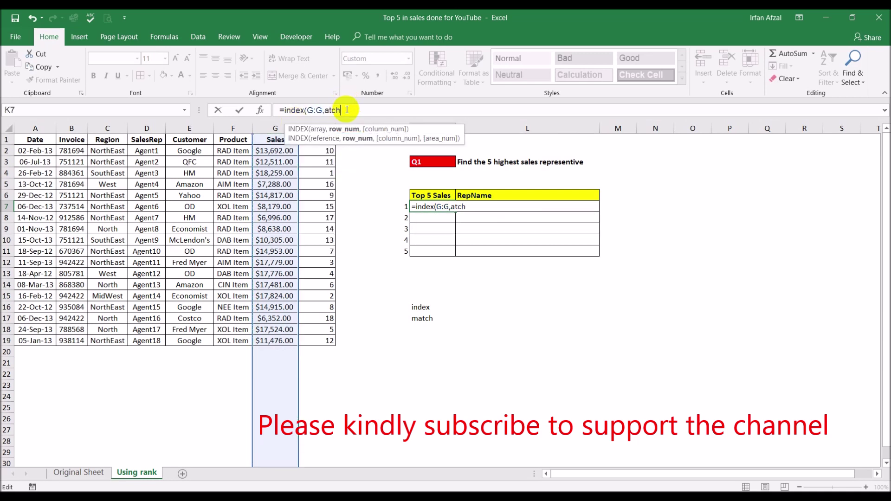
key(BackSpace)
key(BackSpace)
key(BackSpace)
key(BackSpace)
key(BackSpace)
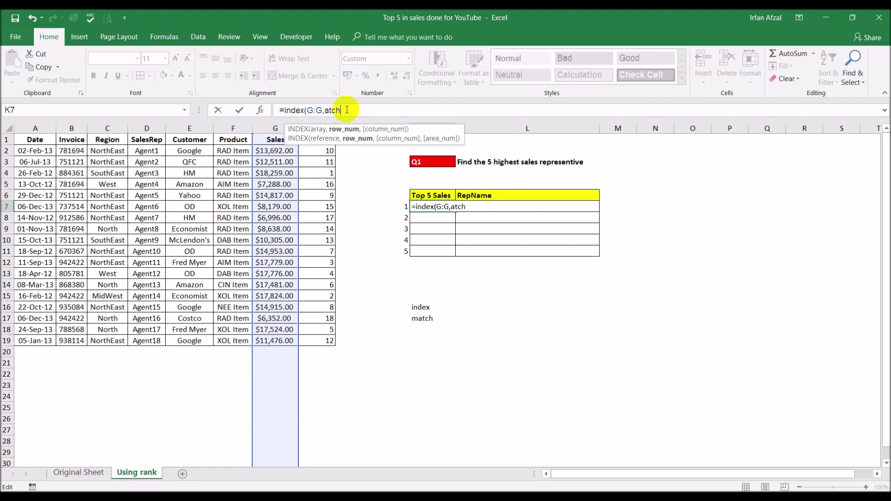
text(match()
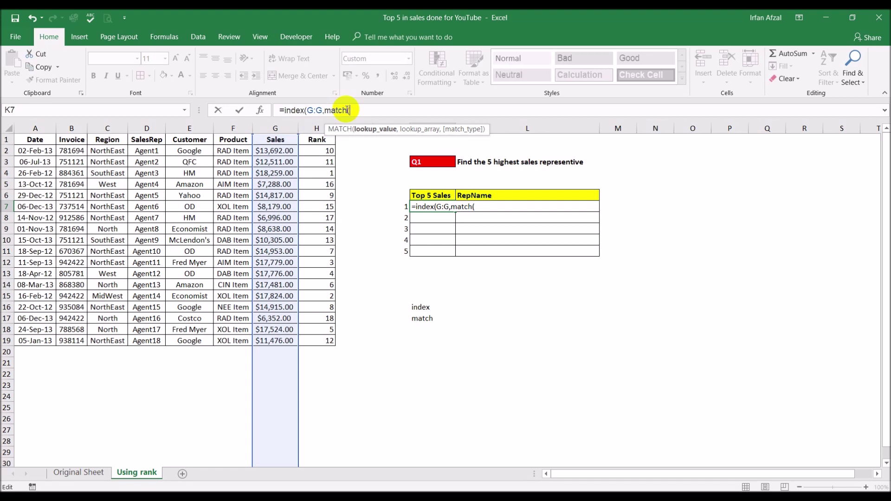
- Complete K7's MATCH with J7 as lookup value, the entire Rank column H:H as lookup array and 0 for exact match
click(398, 206)
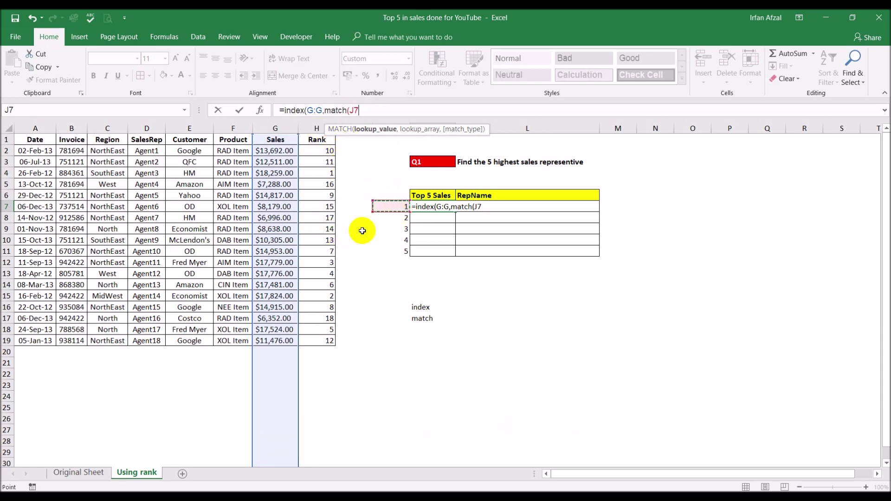
text(,)
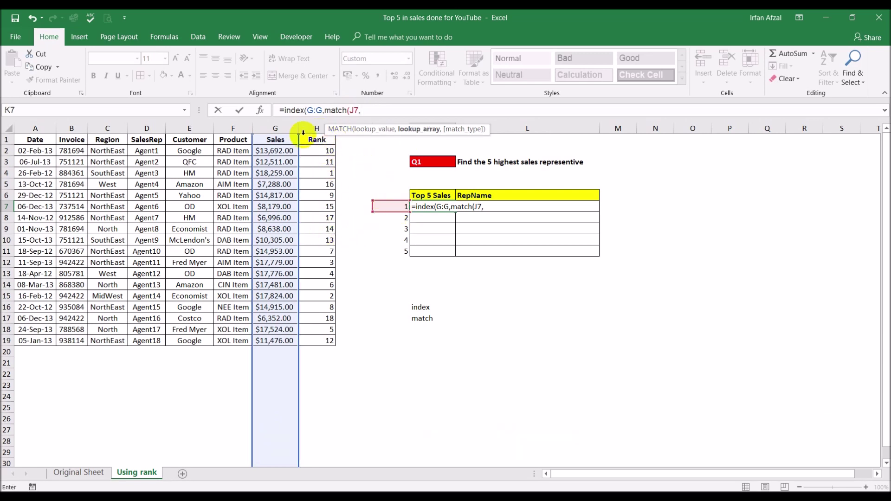
click(313, 128)
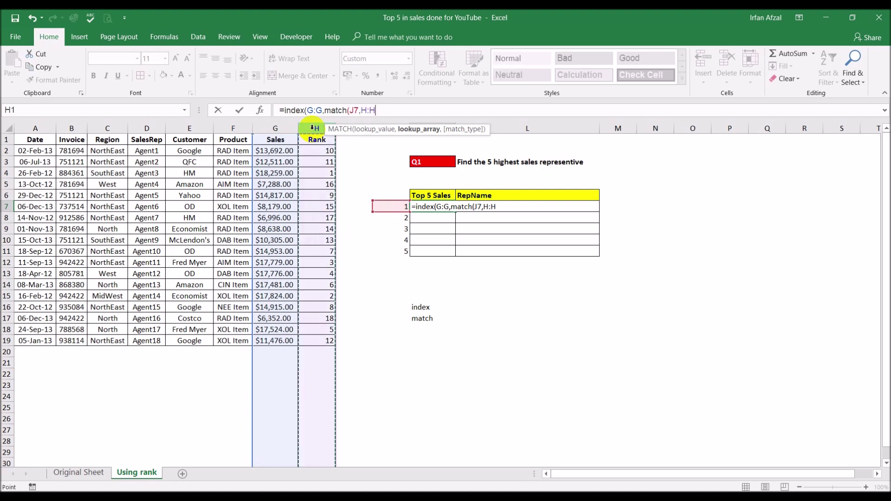
text(,)
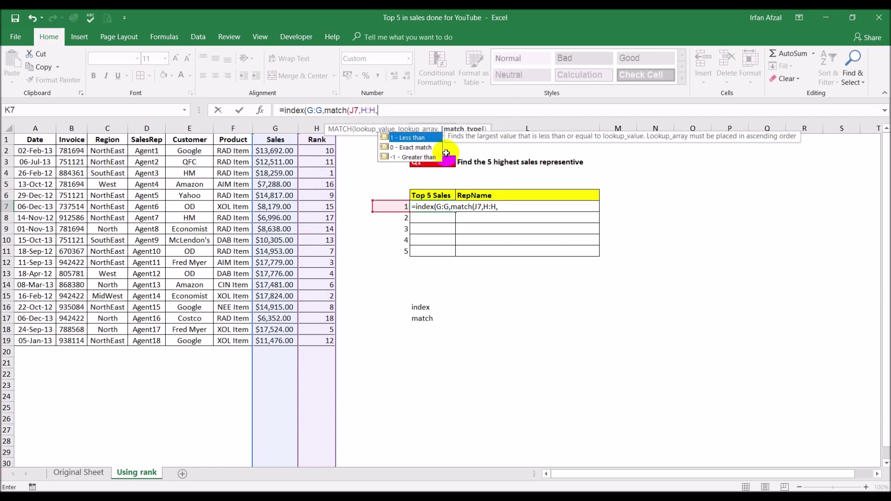
double_click(412, 147)
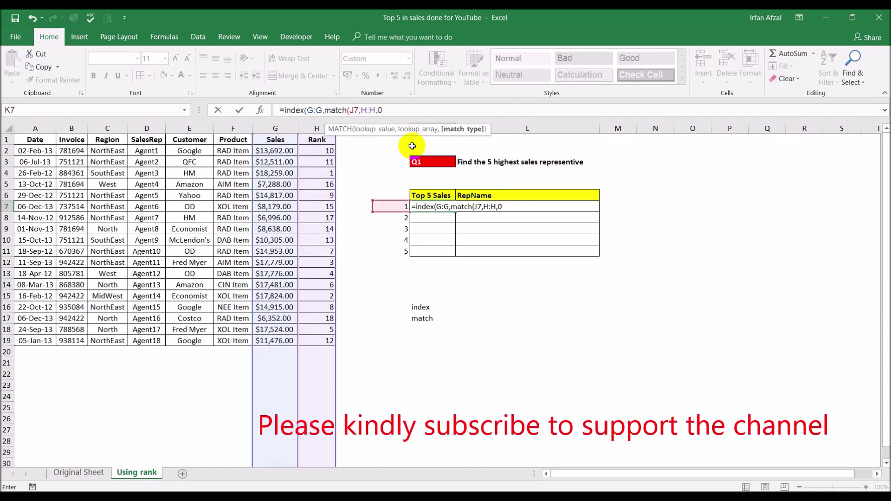
text()))
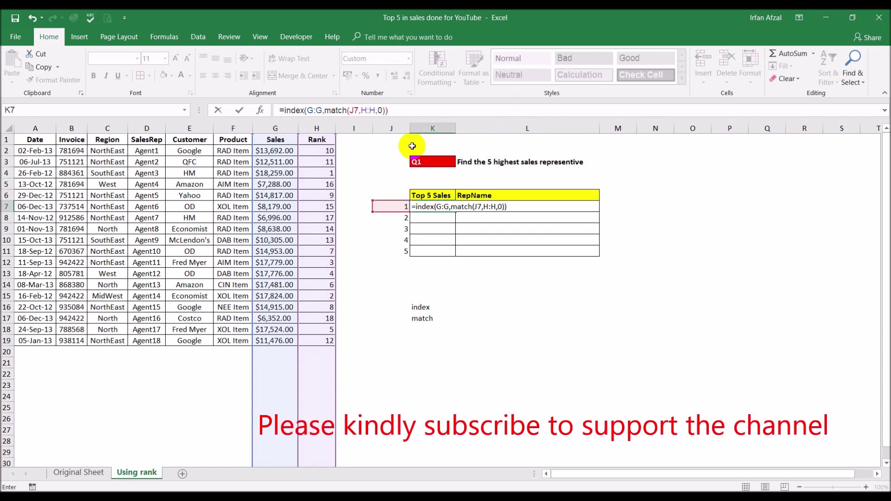
key(Return)
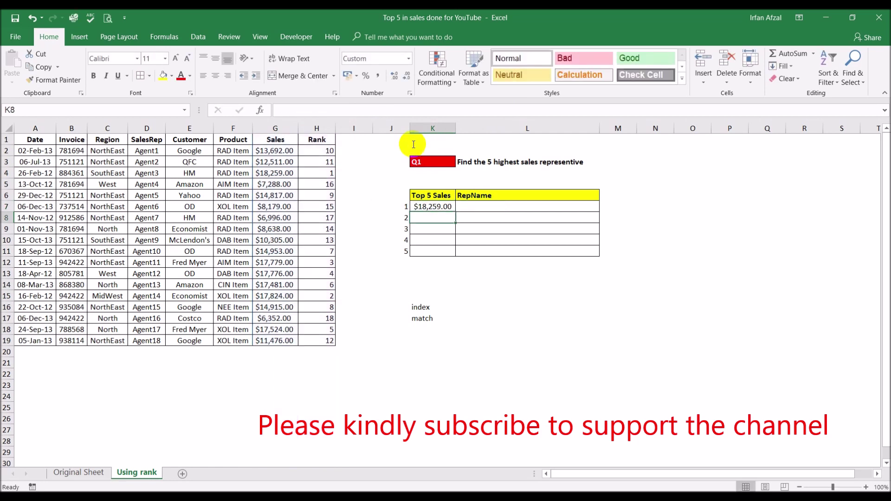
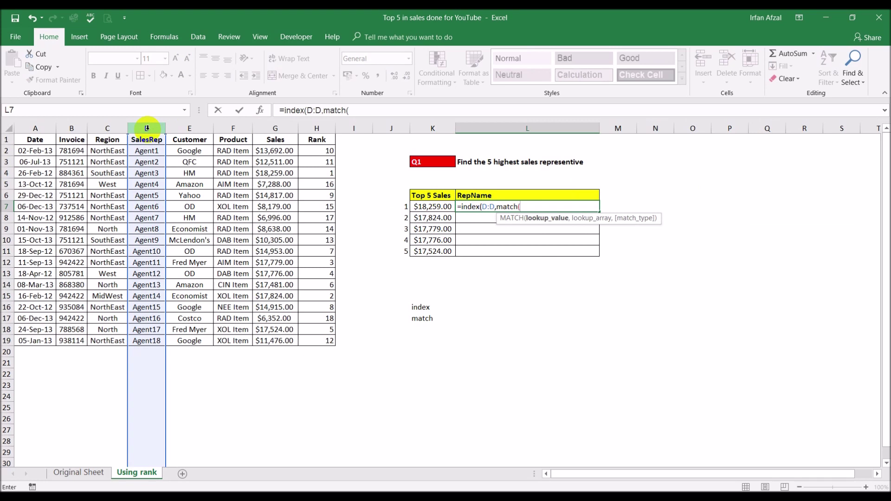
- Complete L7's formula as =INDEX(D:D,MATCH(J7,H:H,0)), looking up the rank from J7 in the Rank column with an exact match
click(400, 207)
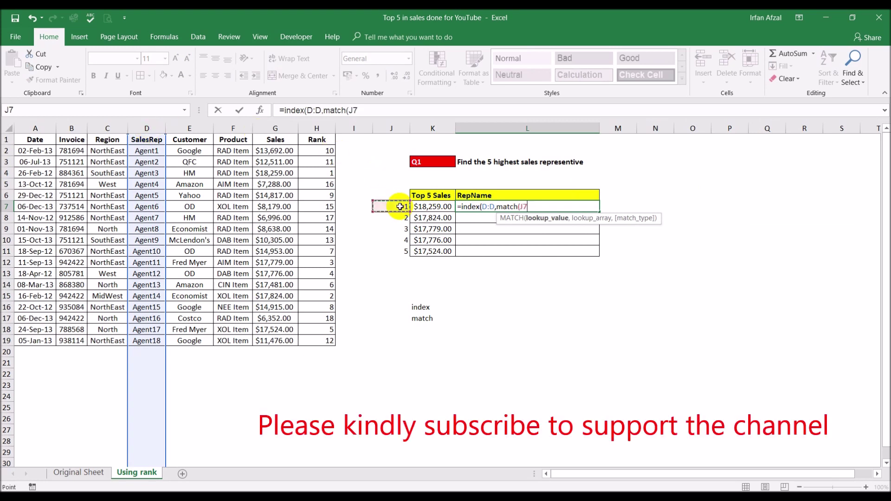
text(,)
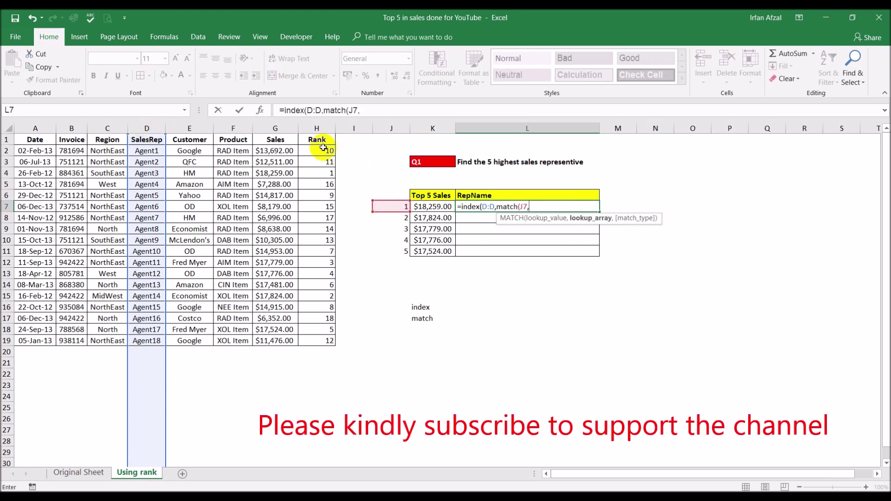
click(316, 129)
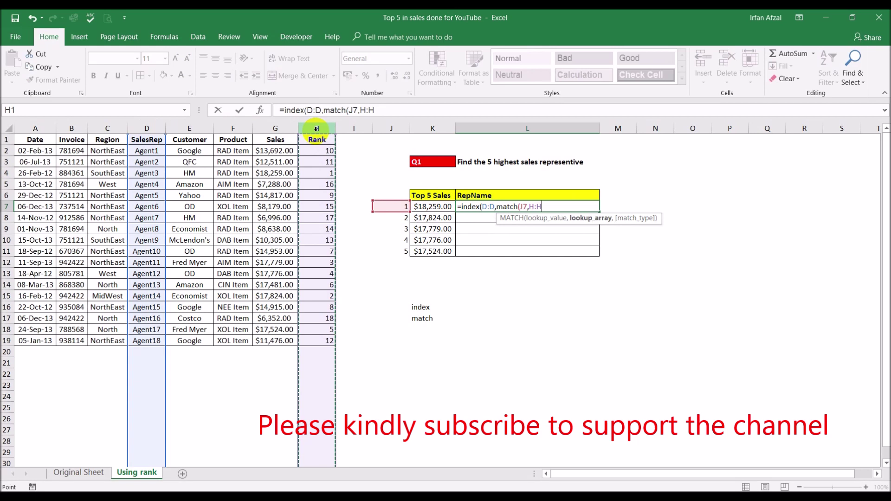
text(,)
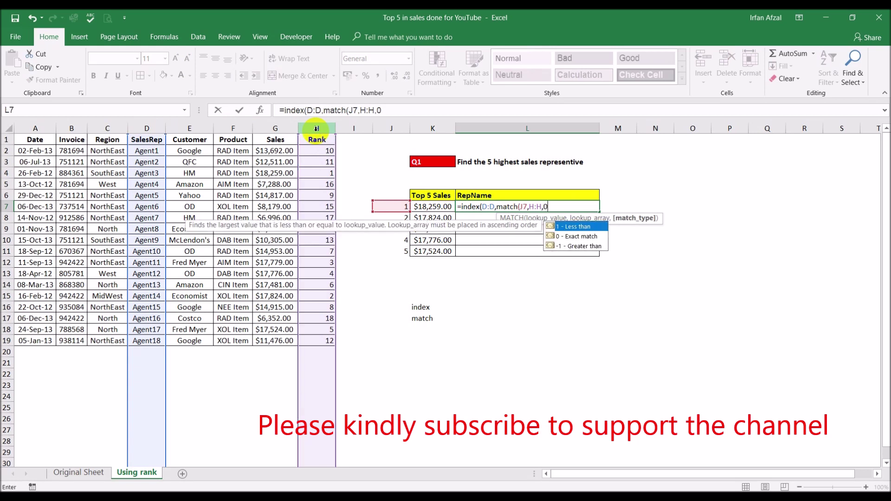
text(0)))
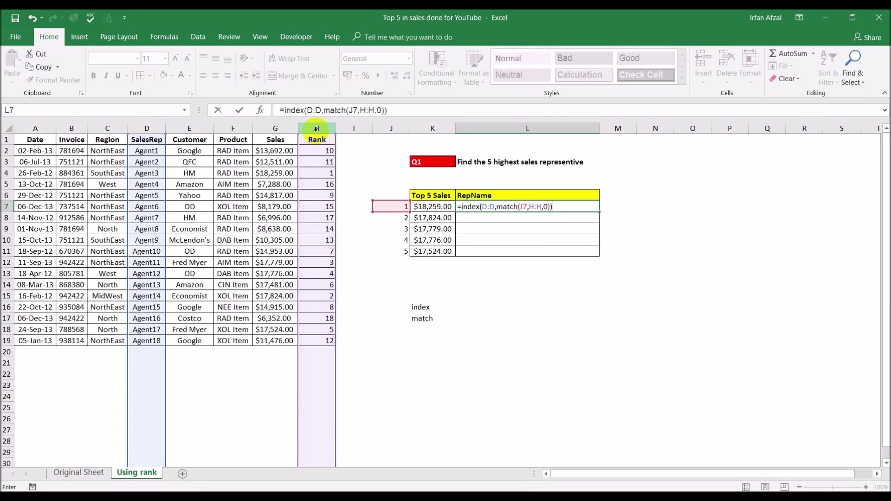
key(Return)
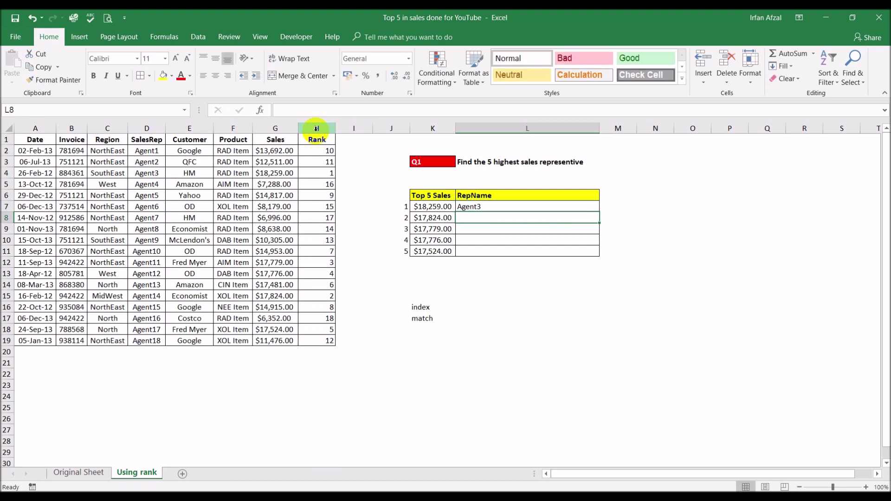
- Fill the RepName formula from L7 down to L11
click(590, 207)
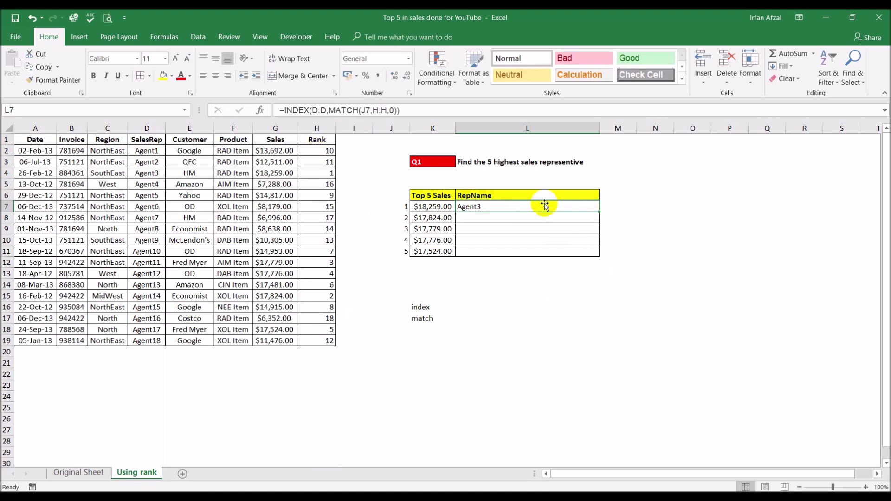
double_click(599, 212)
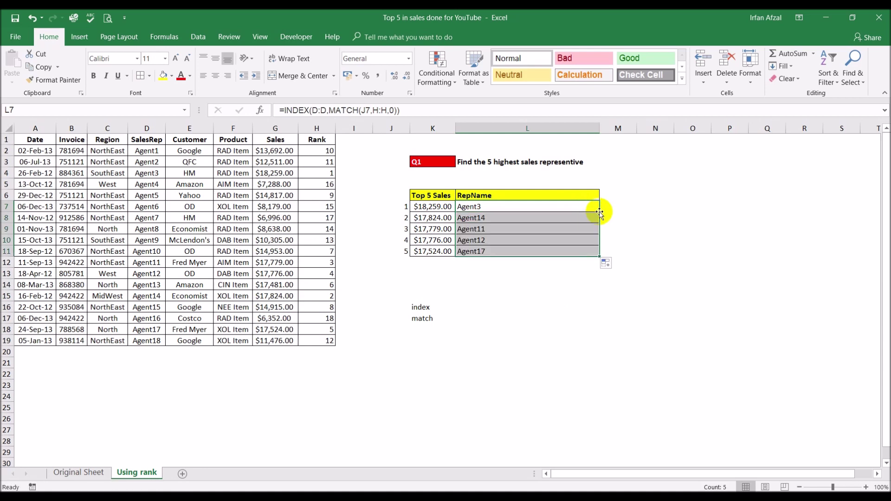
click(695, 232)
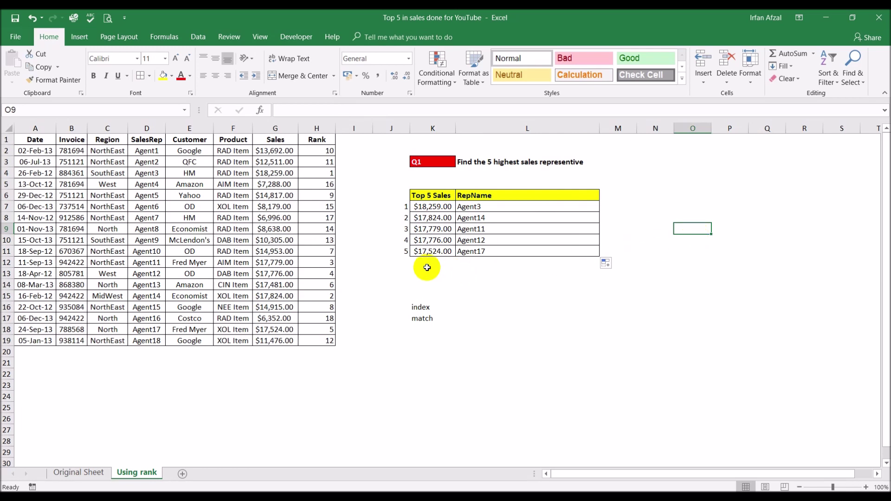
- Compare the Top 5 Sales amounts and representatives with the rows ranked 1 to 5 in the source data
click(320, 176)
click(293, 173)
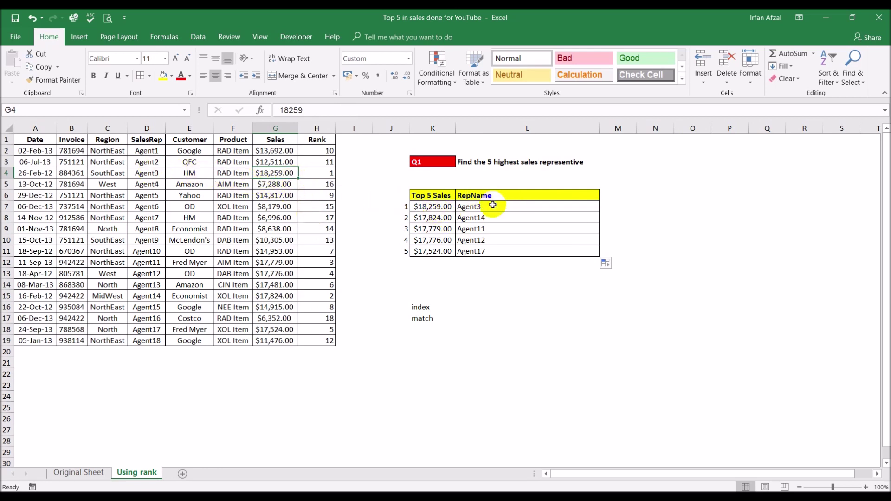
click(323, 296)
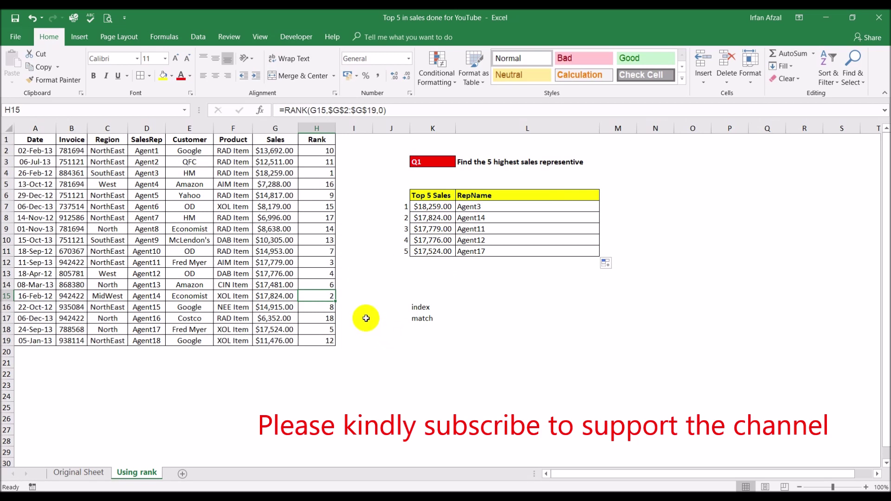
click(328, 266)
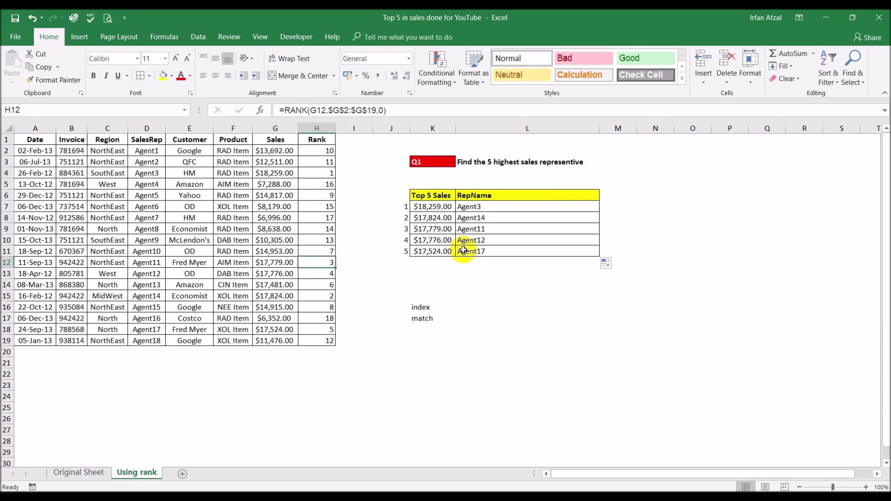
click(424, 243)
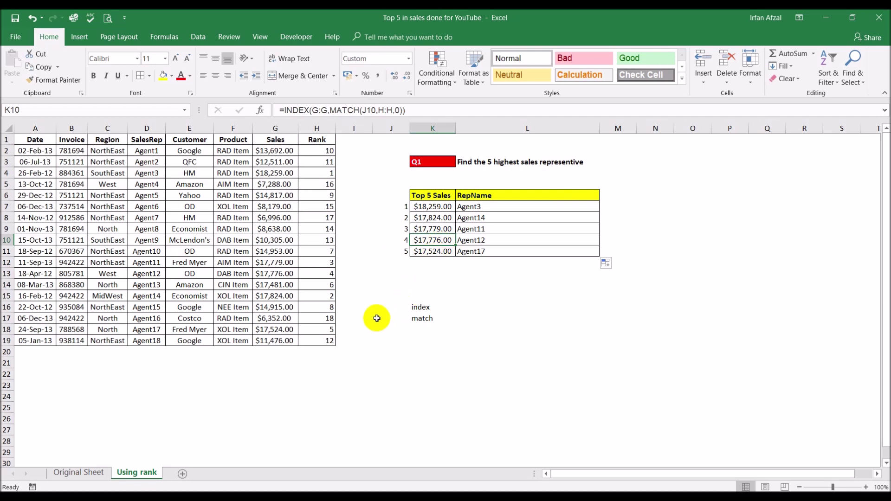
click(324, 275)
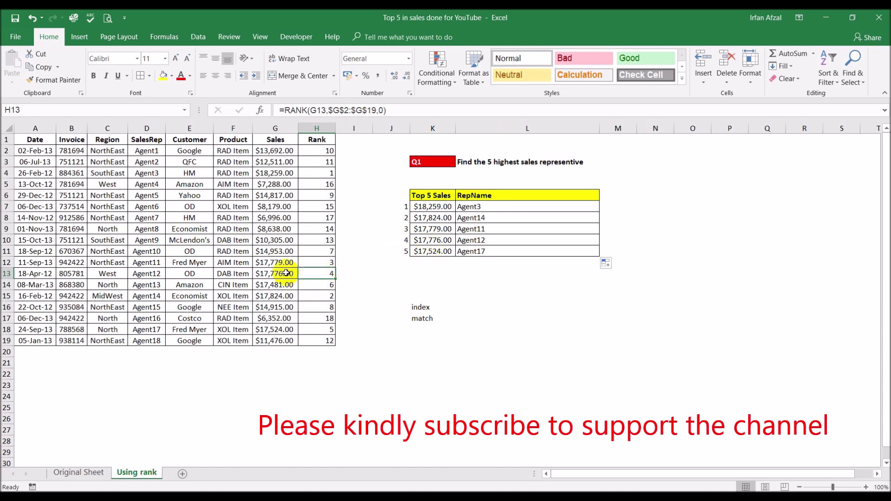
click(432, 254)
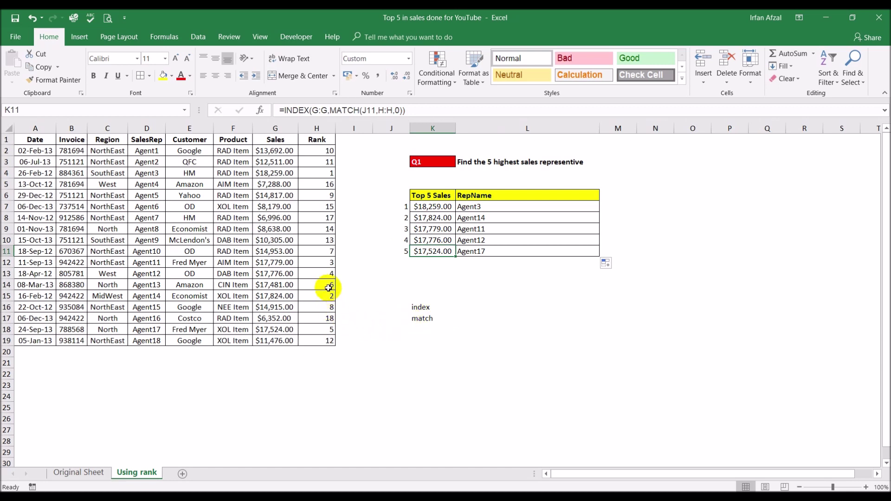
click(286, 331)
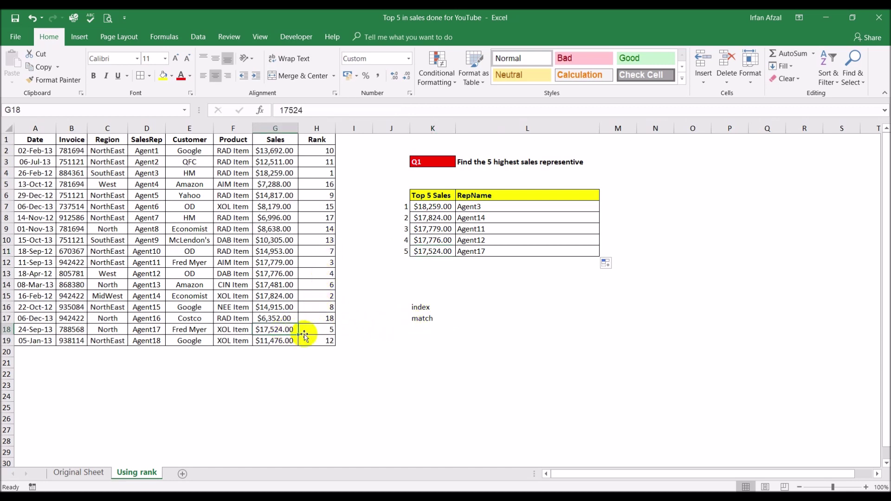
click(487, 250)
click(564, 362)
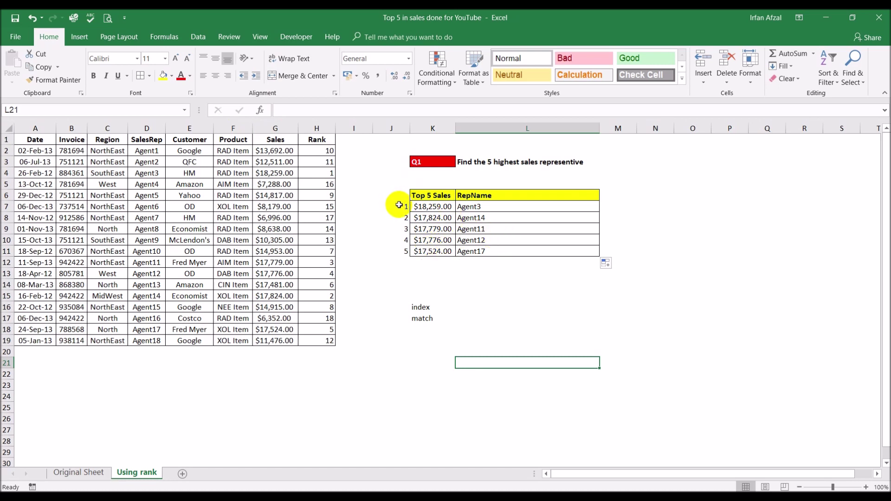
- Review how the rank numbers in J7:J11 and the INDEX-MATCH formulas in K7 and L7 relate to the Rank, Sales and SalesRep columns
drag(399, 204, 407, 253)
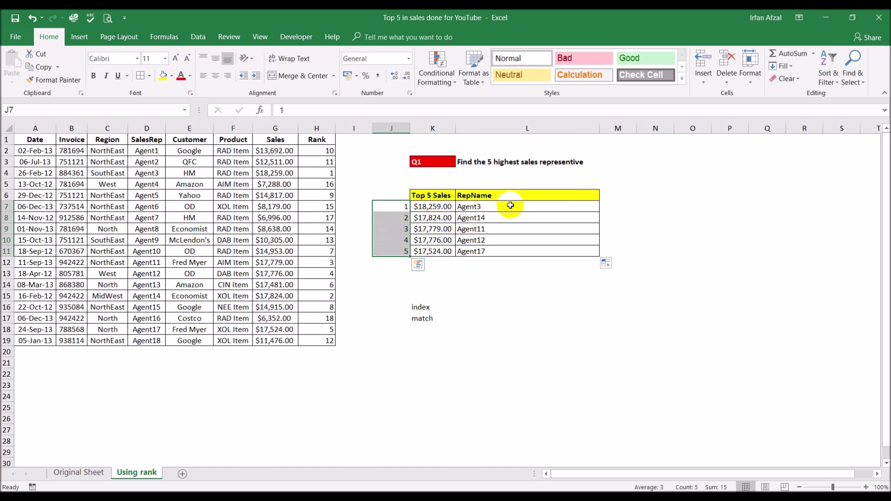
click(430, 205)
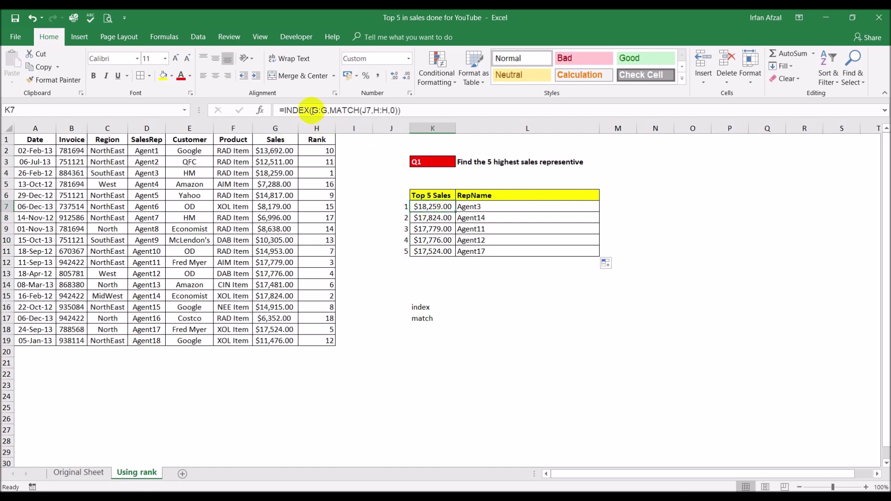
click(319, 151)
drag(318, 151, 281, 151)
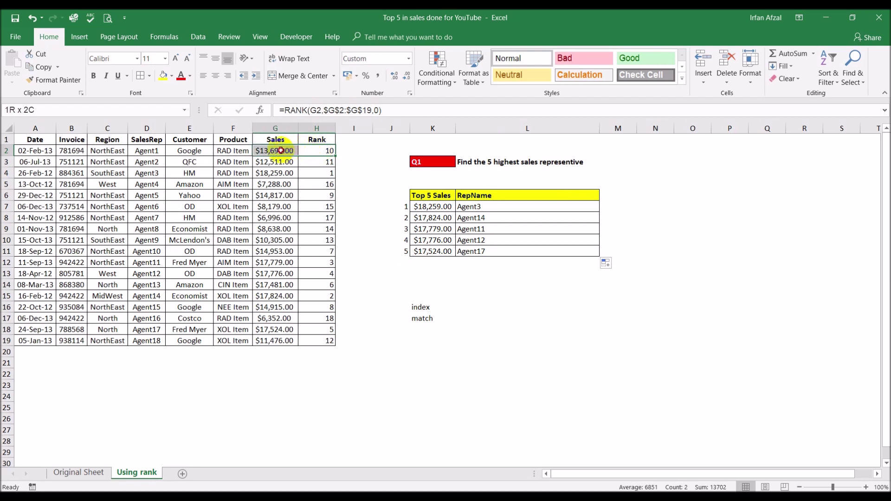
click(509, 207)
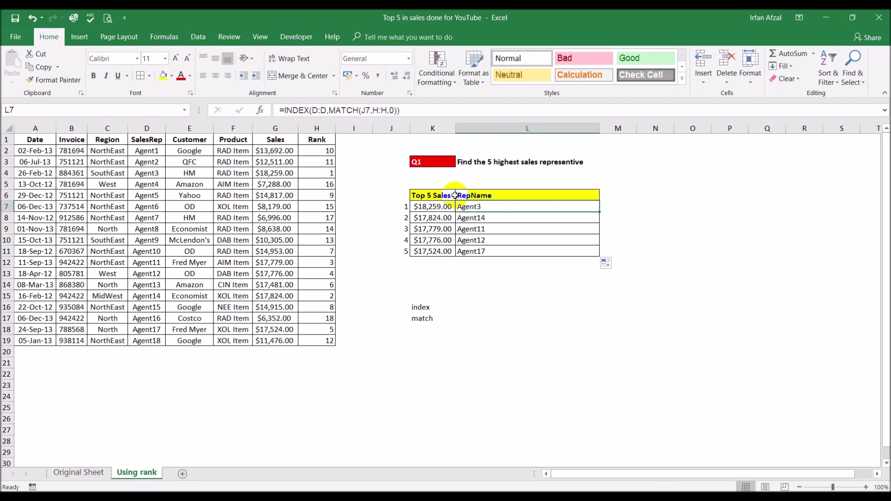
click(311, 152)
drag(310, 151, 160, 151)
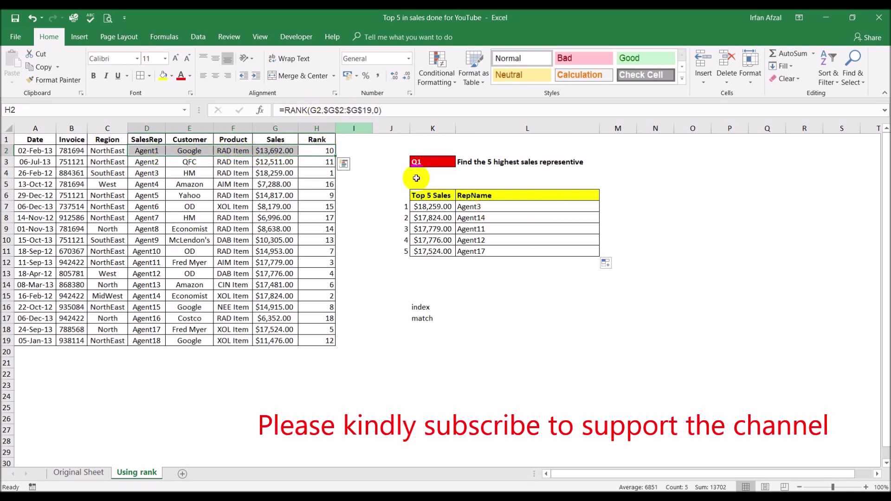
drag(620, 320, 608, 307)
click(485, 208)
click(535, 306)
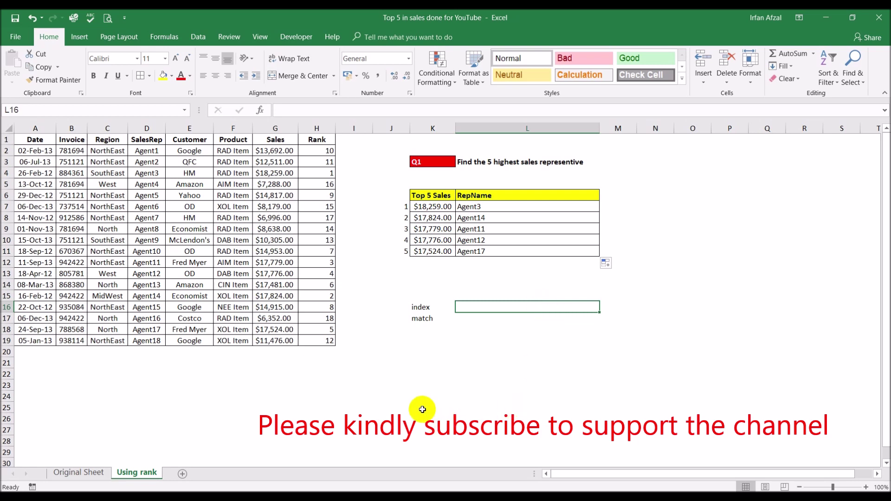
- Create a copy of the Original Sheet worksheet at the end of the workbook
click(79, 473)
right_click(83, 478)
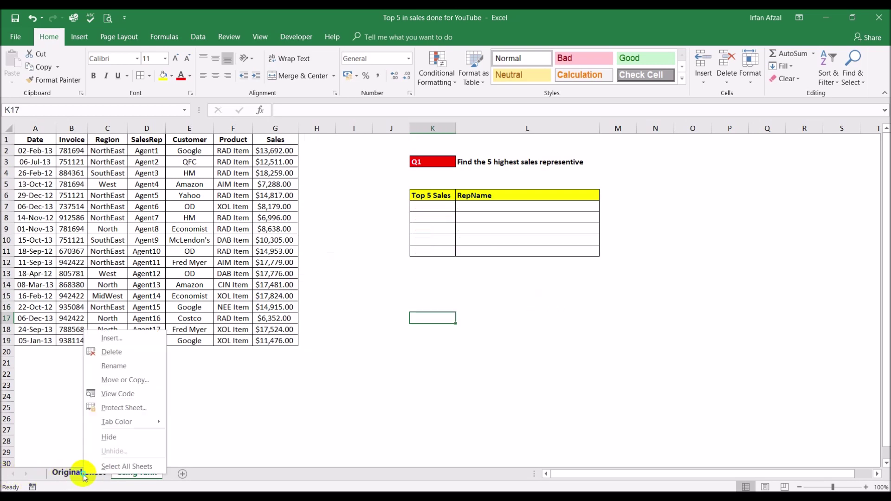
click(116, 381)
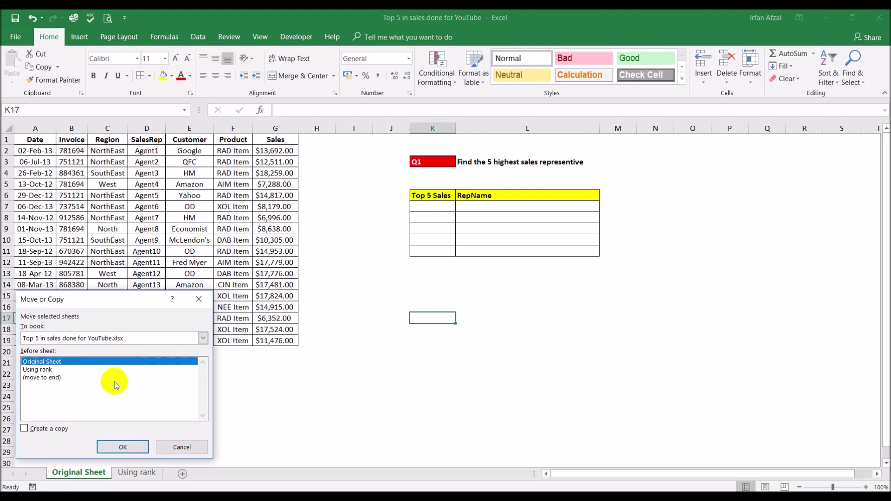
click(56, 378)
click(59, 429)
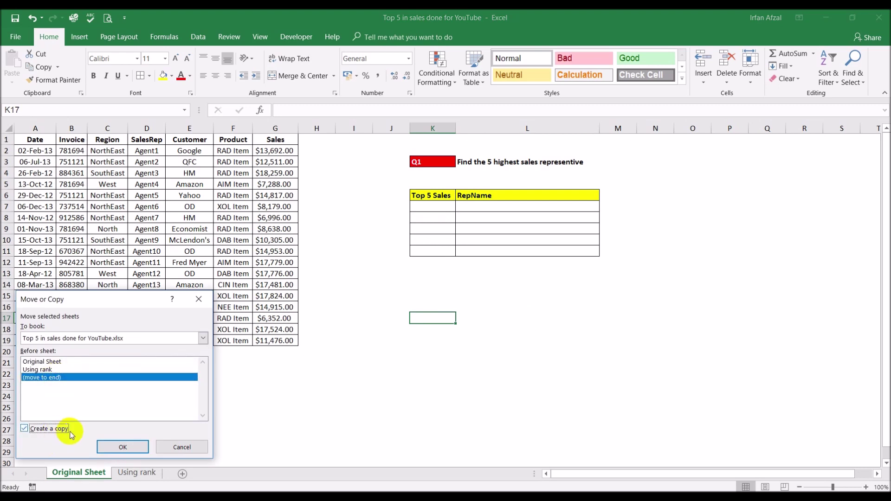
click(111, 445)
- Rename the copied sheet as Using Pivot
double_click(201, 472)
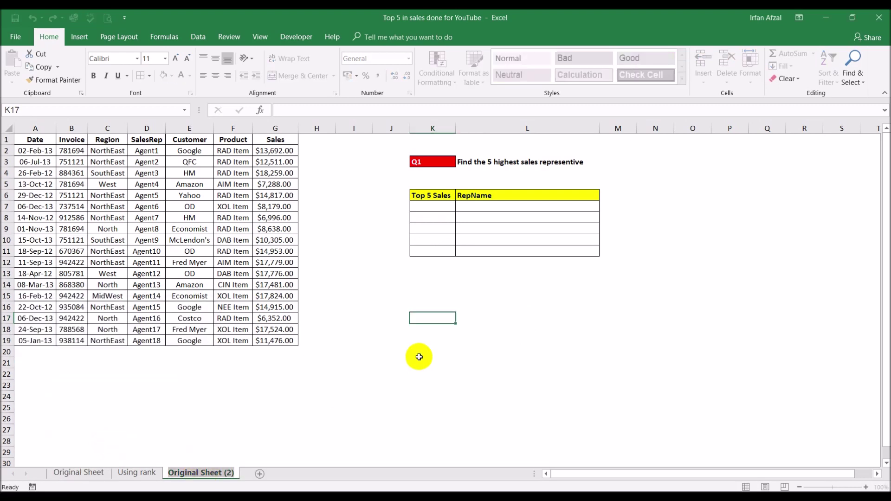
key(BackSpace)
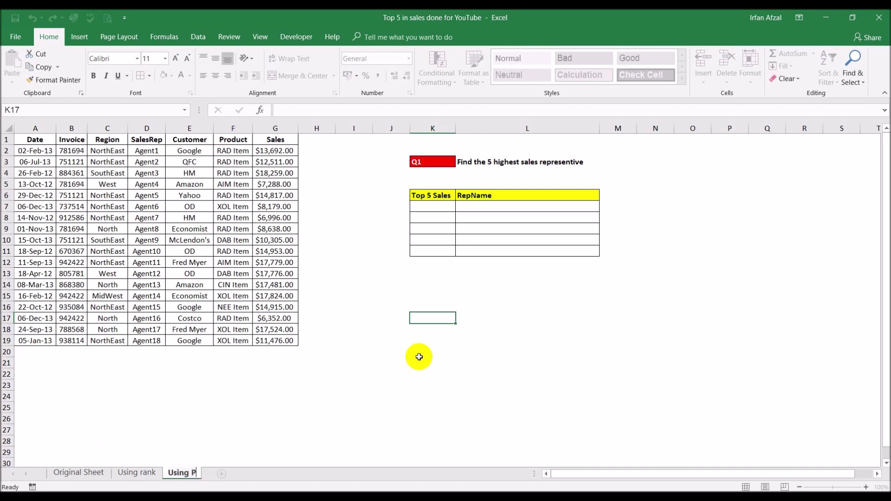
text(Using Pivot)
key(Return)
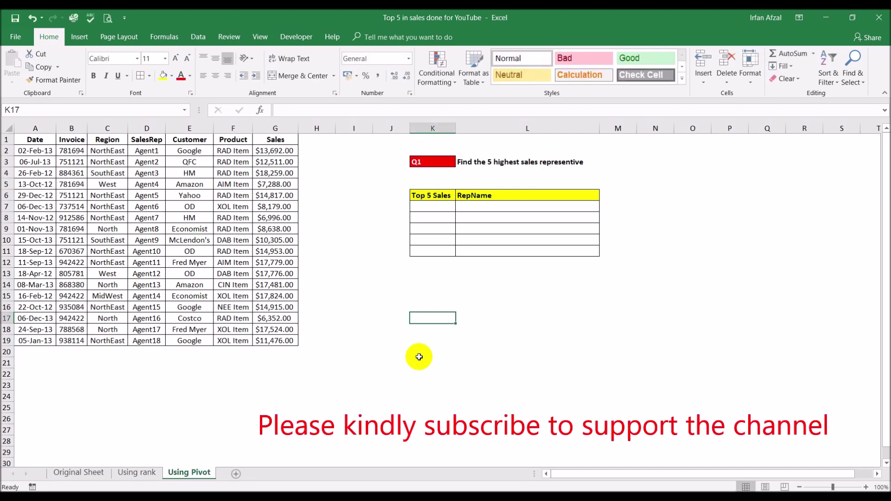
click(495, 303)
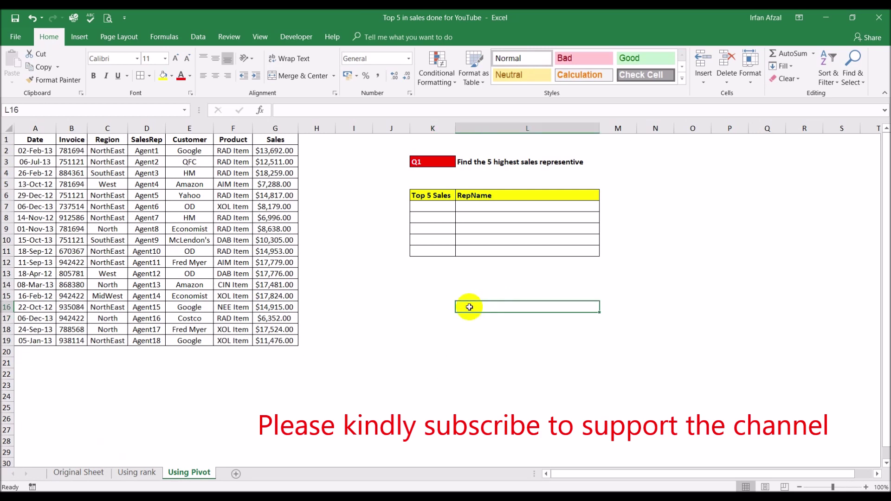
- Convert the sales data in A1:G19 into an Excel table with headers
click(134, 175)
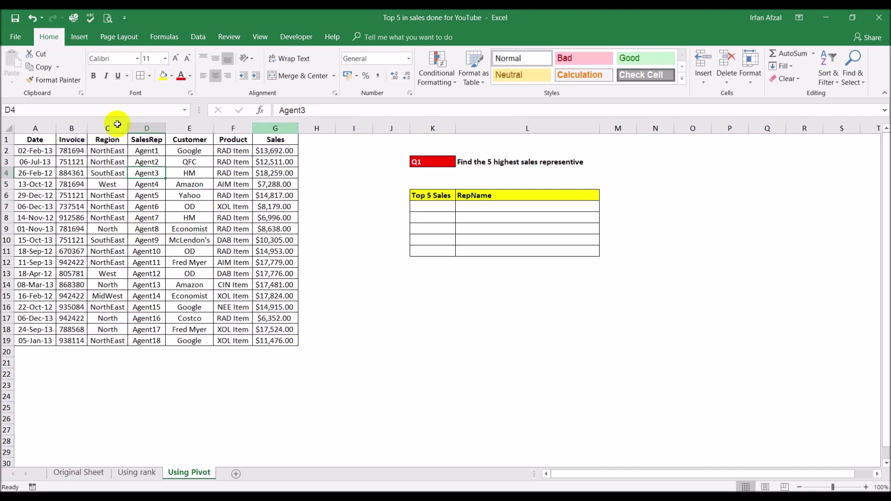
click(147, 196)
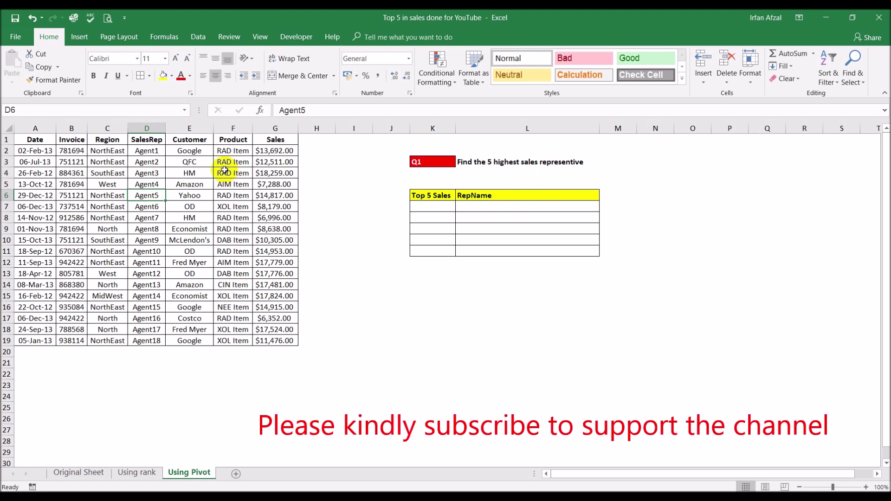
key(ctrl+t)
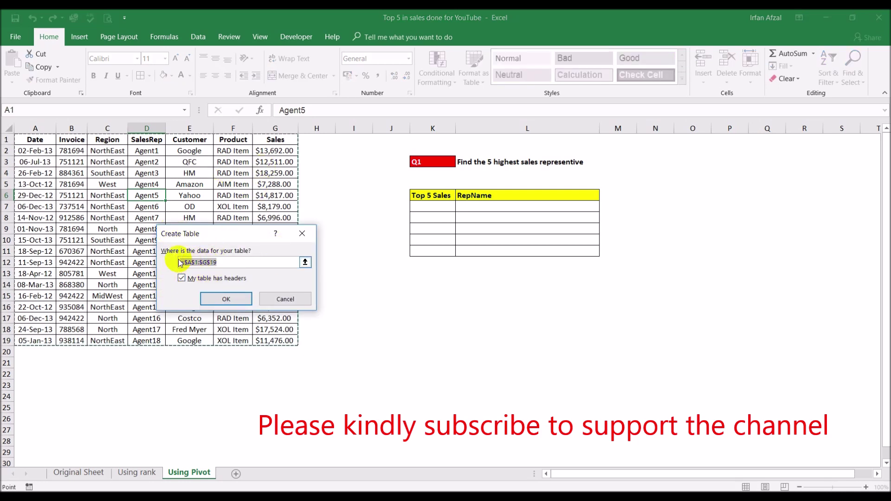
click(232, 261)
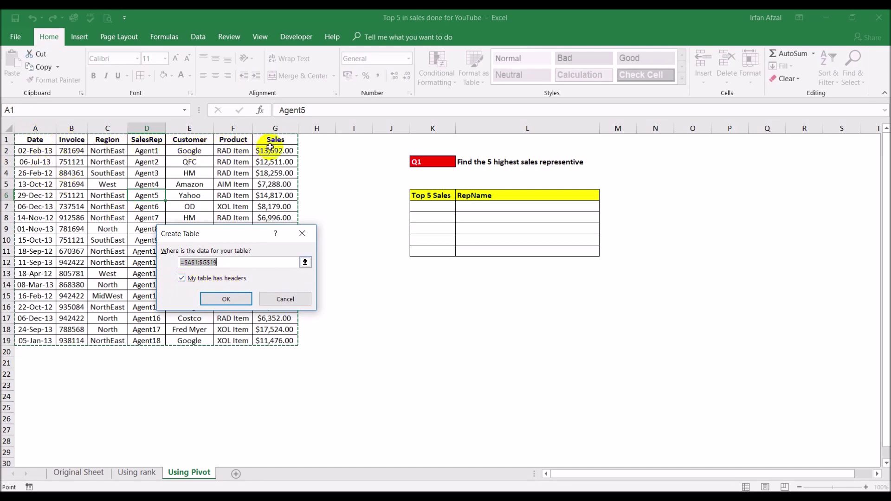
click(230, 301)
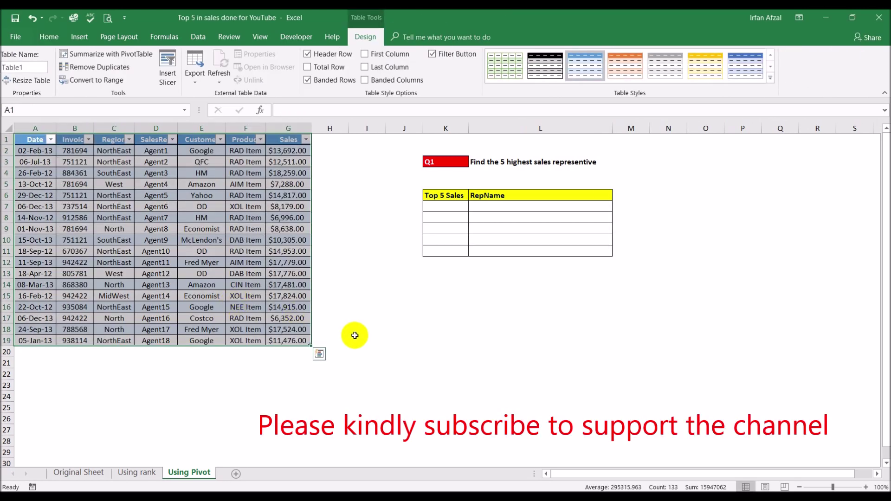
- AutoFit the width of all columns on the Using Pivot sheet
click(9, 128)
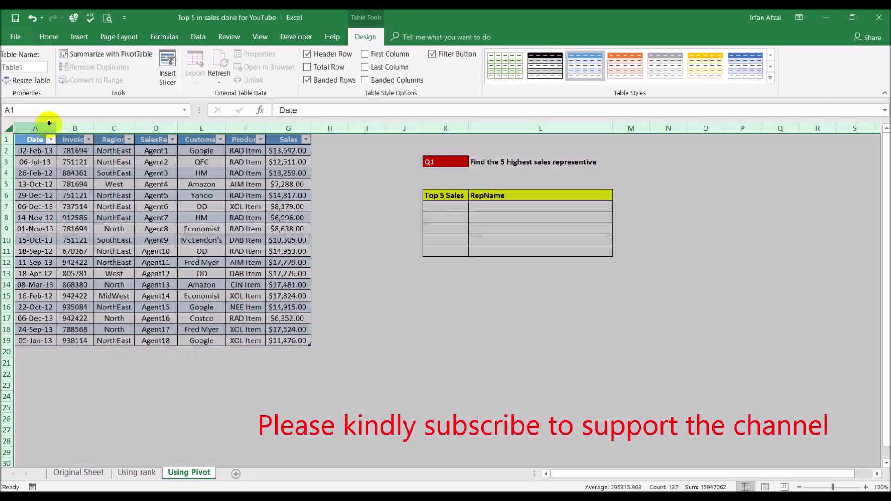
drag(55, 125, 55, 125)
double_click(55, 125)
click(452, 385)
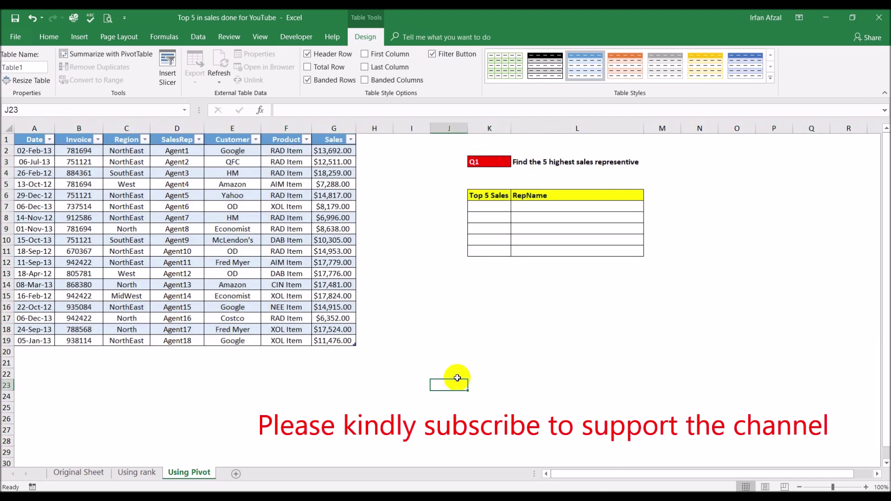
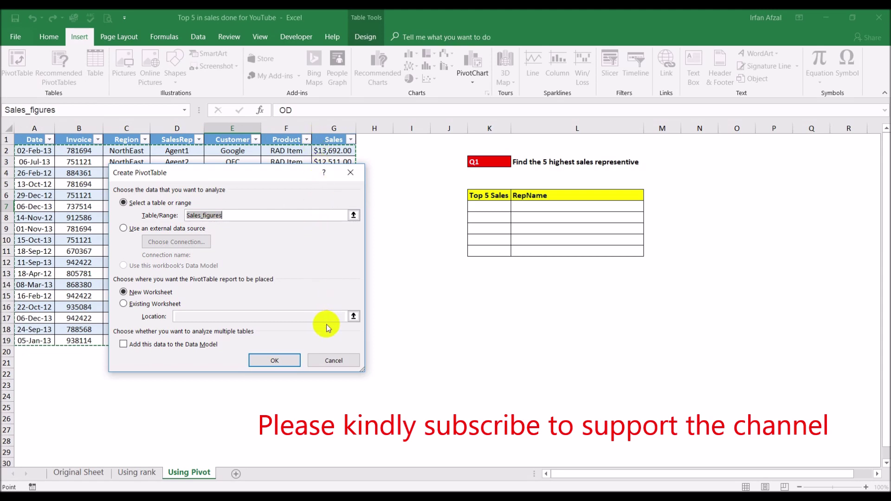
- Dismiss the PivotTable setup, try extending the table with a new row after its last Sales cell, and undo the added row
click(343, 363)
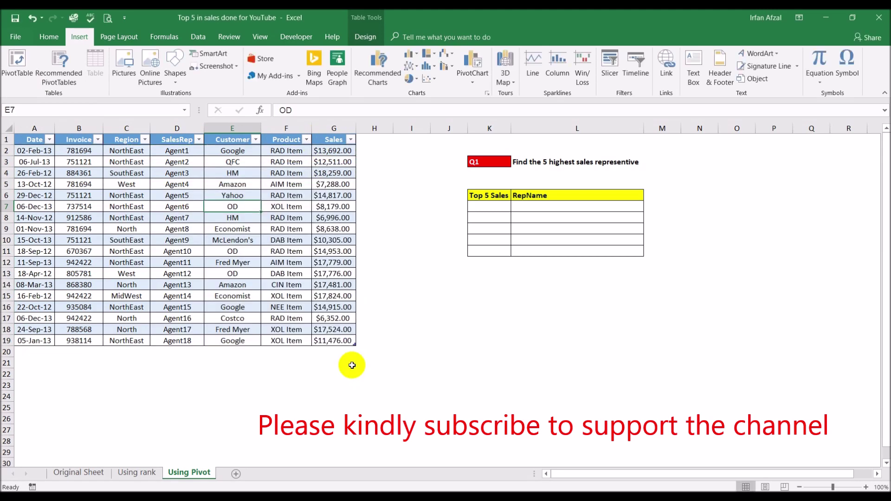
click(399, 330)
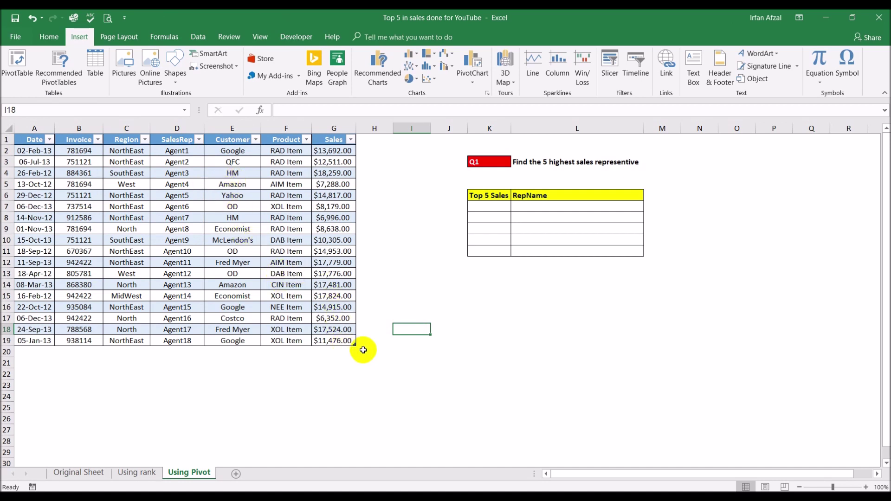
click(339, 341)
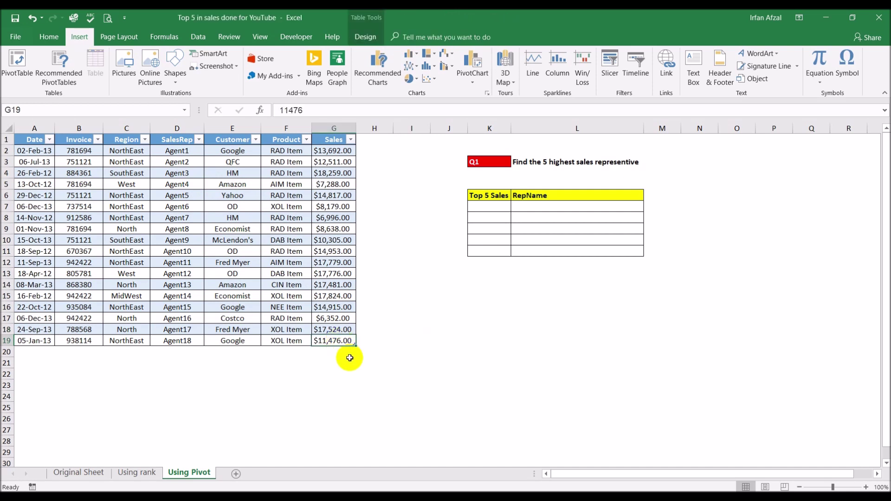
click(368, 362)
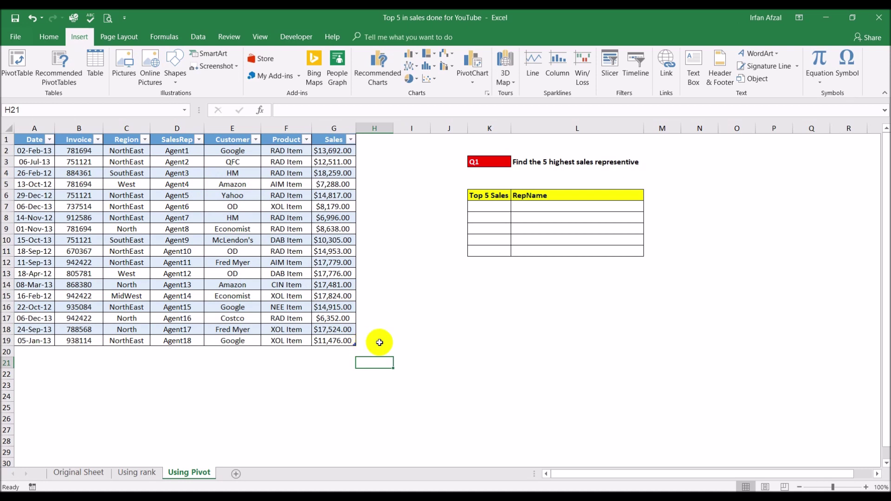
click(341, 341)
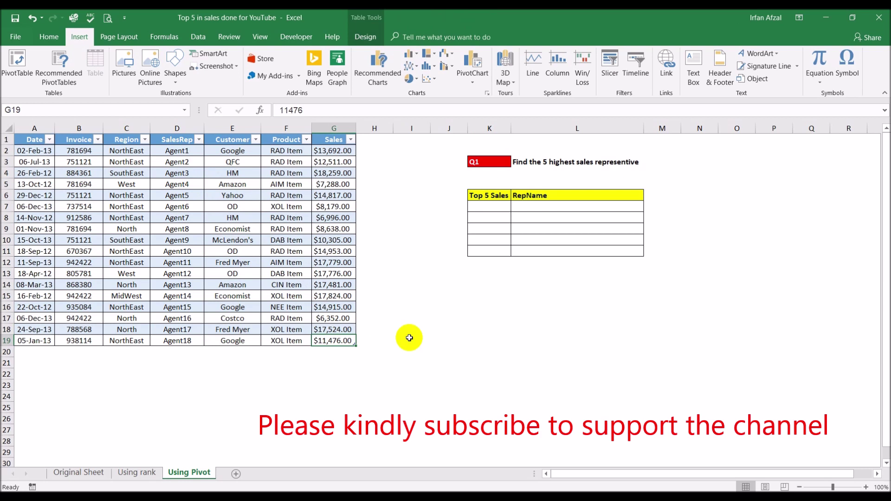
key(Tab)
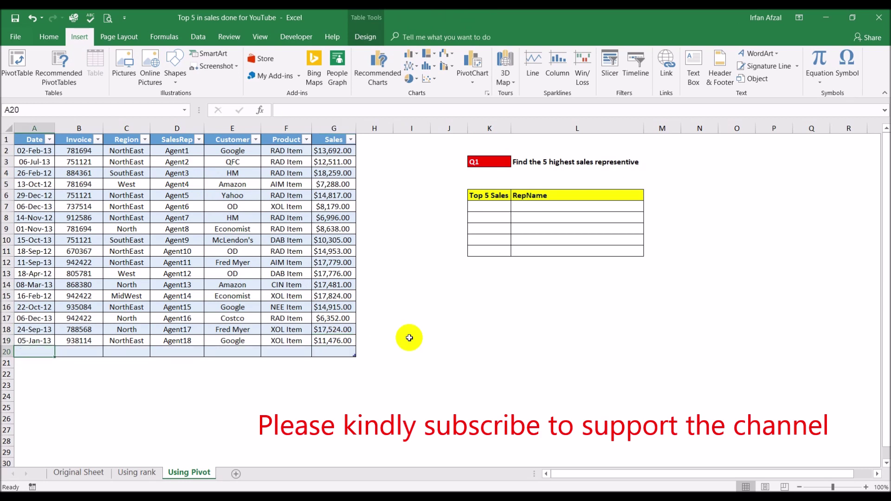
key(ctrl+z)
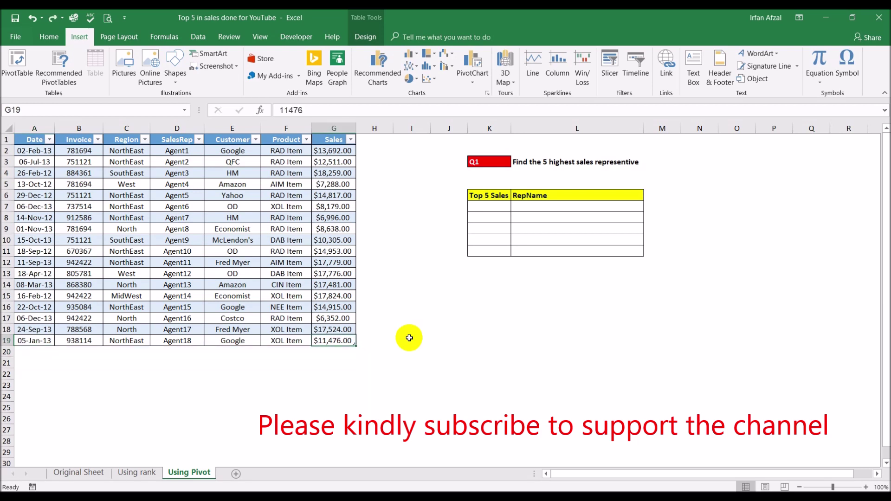
click(410, 339)
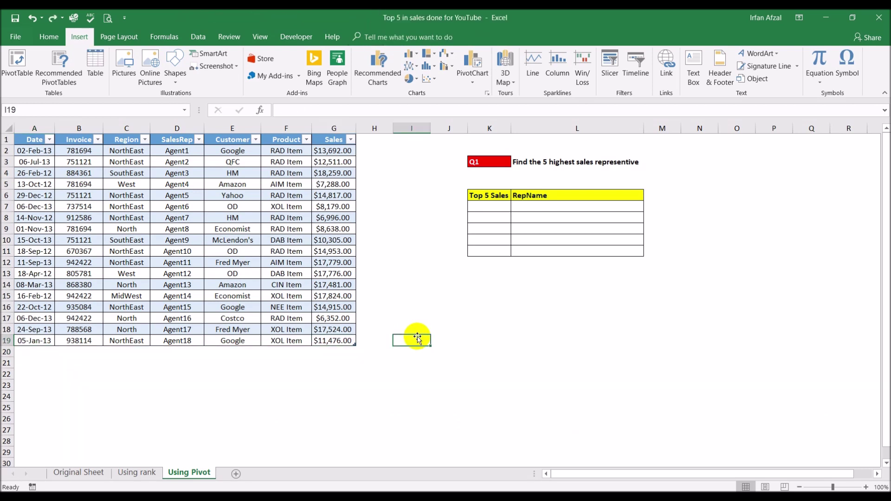
- Examine the plain data range A1:G19 on Original Sheet for comparison with the table on Using Pivot
click(198, 207)
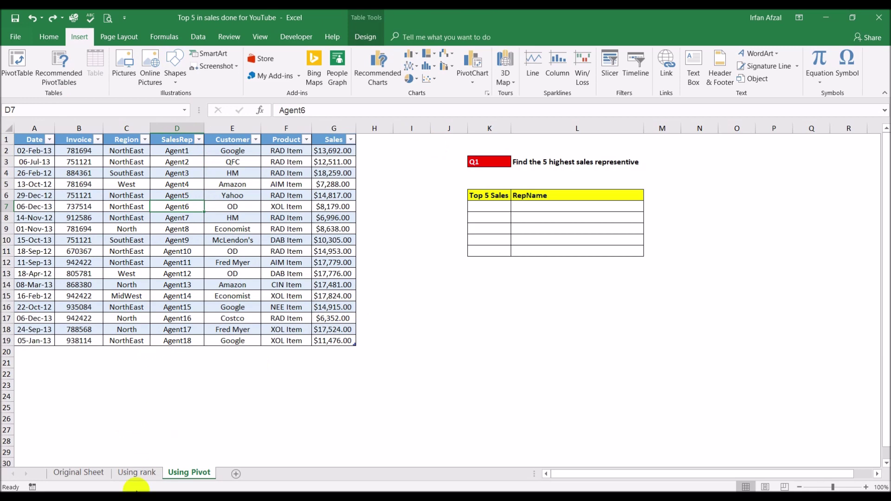
click(84, 473)
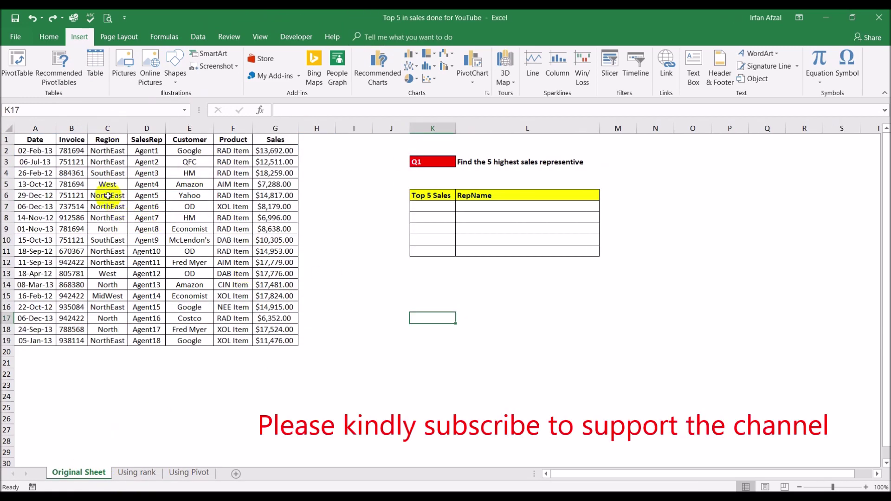
drag(32, 137, 282, 342)
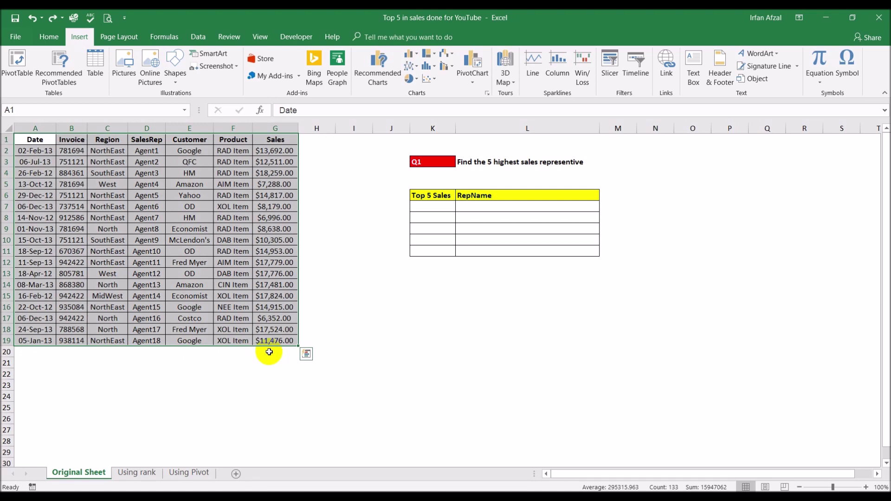
click(235, 391)
click(189, 473)
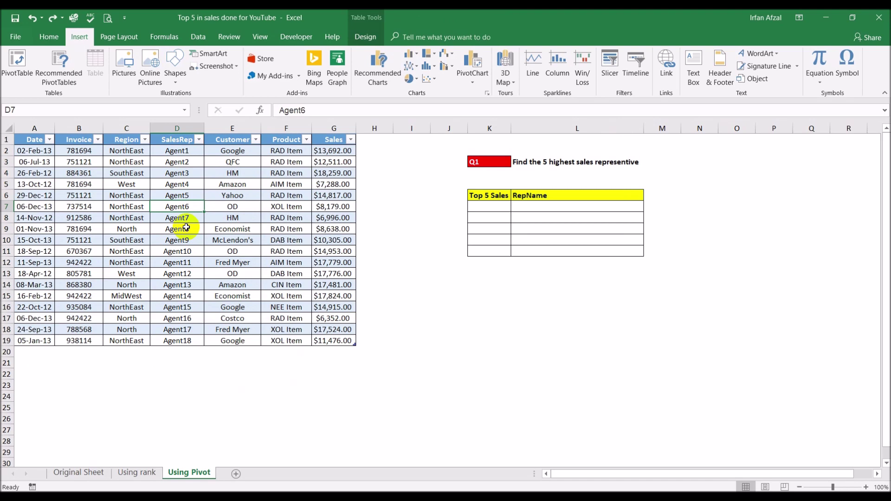
- Insert a PivotTable based on the Sales_figures table into the existing Using Pivot worksheet at cell Q1
click(16, 60)
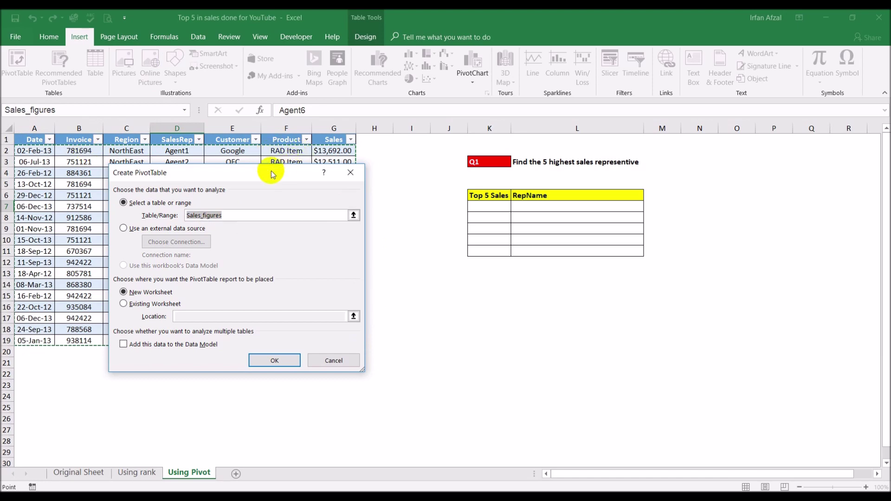
drag(272, 173, 610, 227)
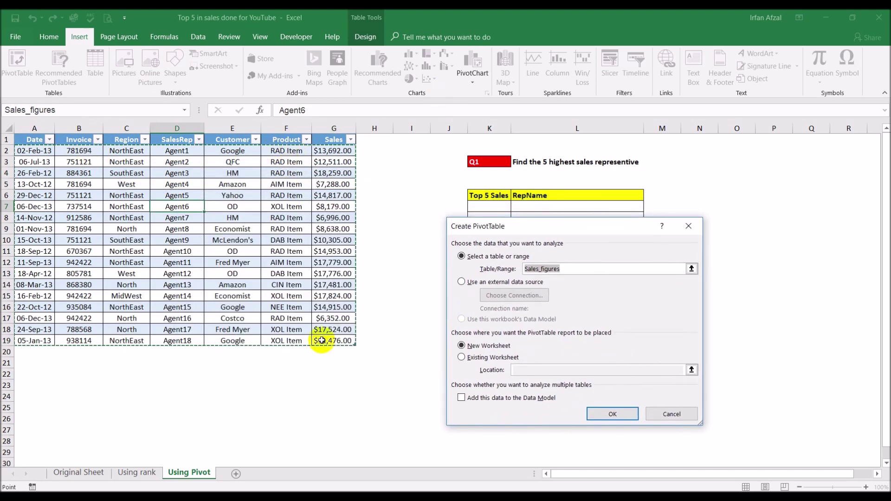
drag(553, 227, 422, 172)
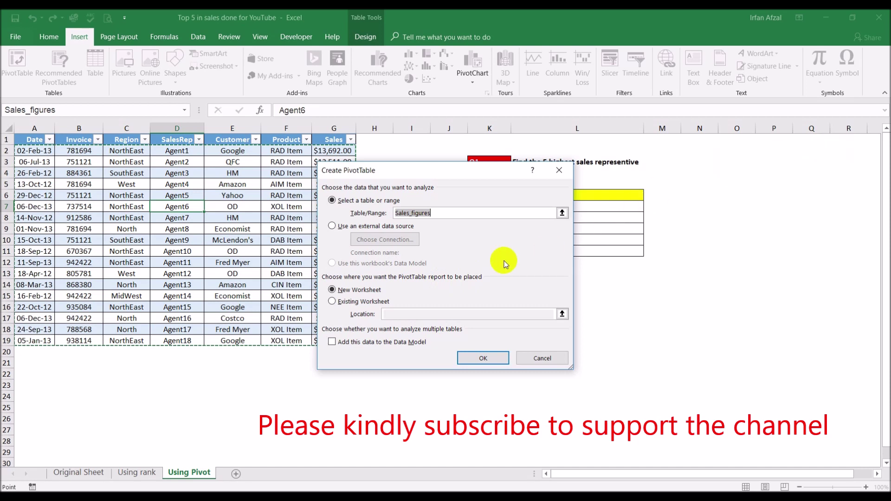
click(331, 301)
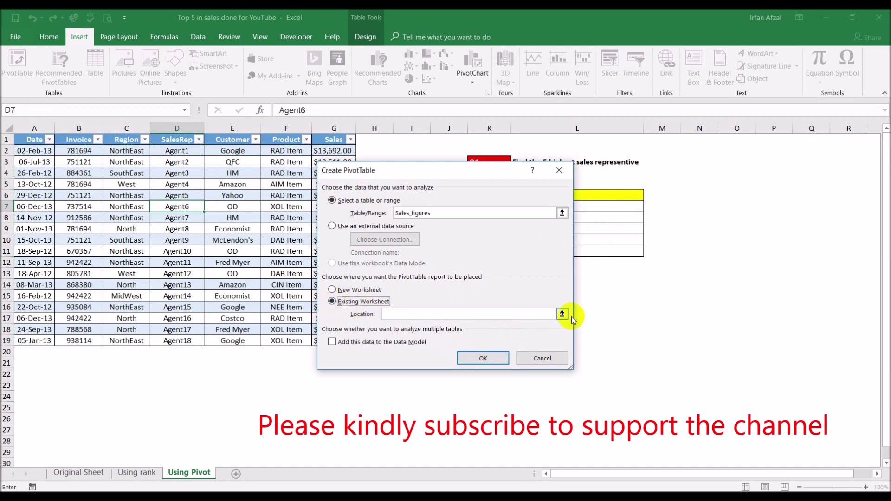
click(396, 315)
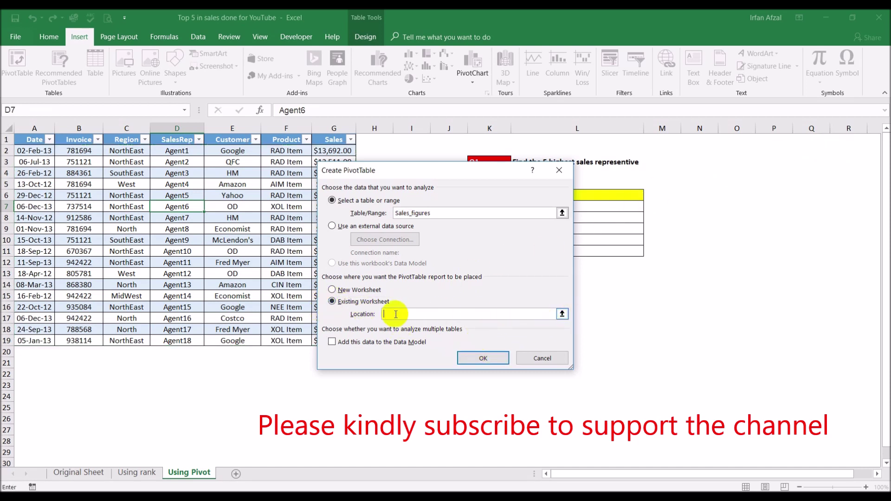
click(814, 139)
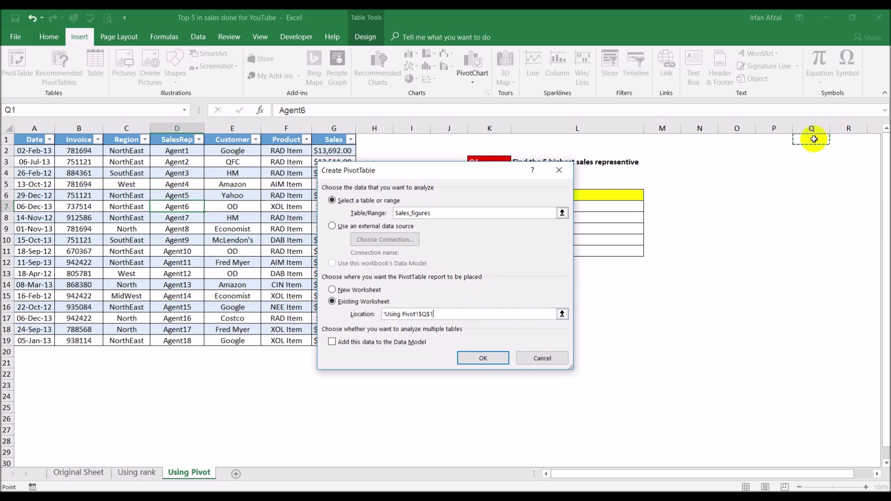
click(483, 359)
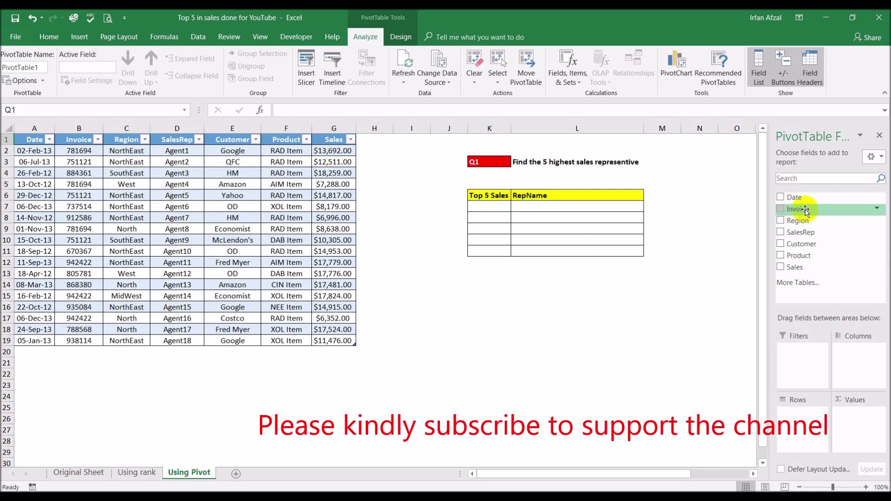
click(753, 474)
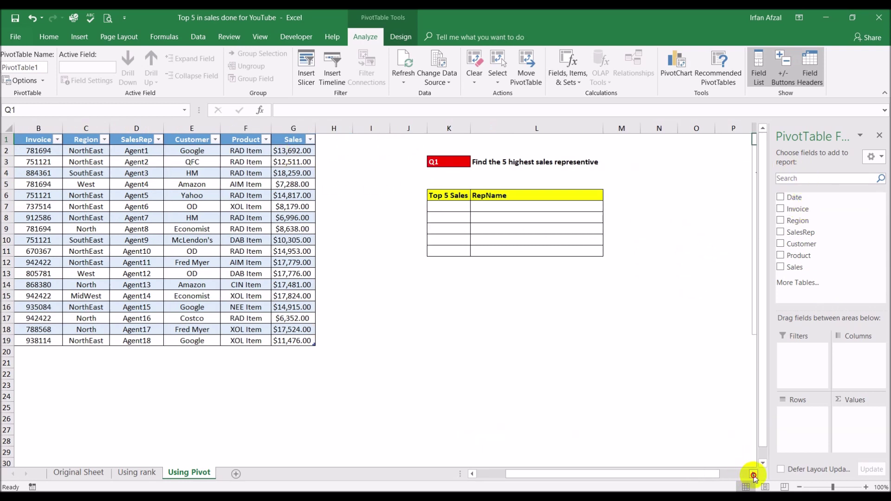
- Add the Sales field to the PivotTable and place it in the Rows area instead of Values
click(754, 474)
click(754, 474)
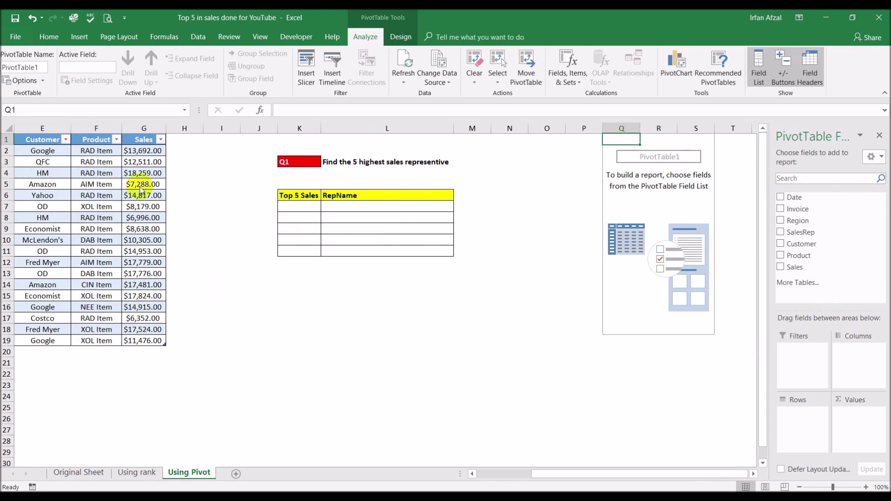
click(782, 268)
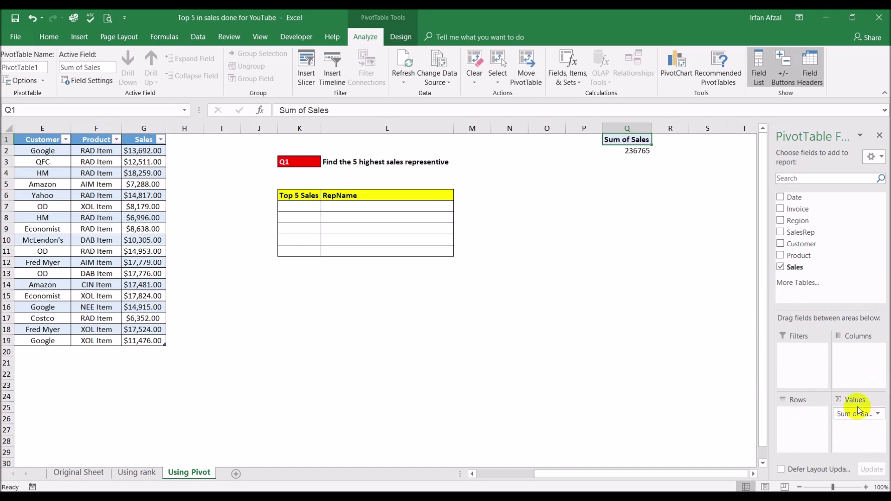
drag(859, 414, 809, 424)
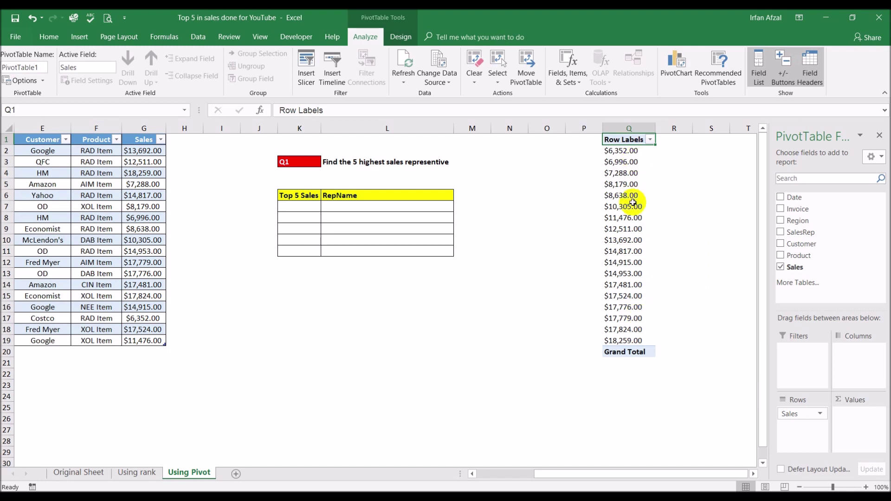
- Sort the PivotTable's Sales row labels from largest to smallest
click(651, 140)
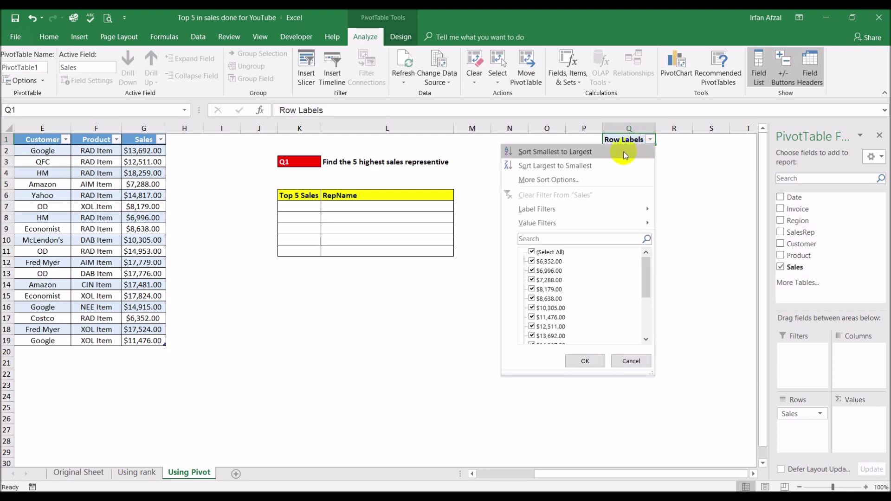
click(574, 167)
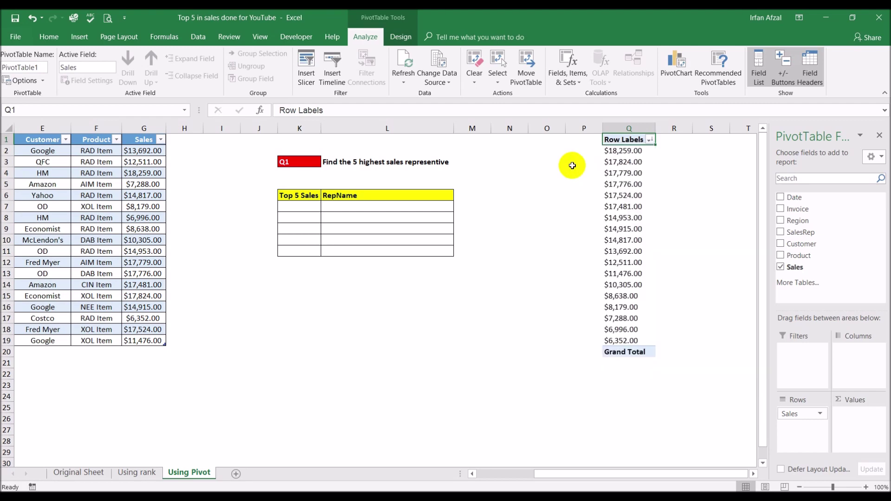
click(668, 162)
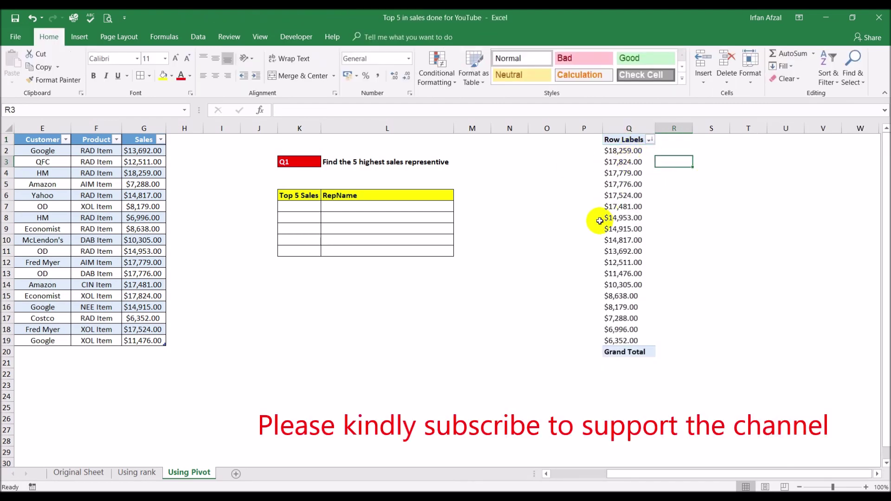
- Add the SalesRep field beneath Sales in the PivotTable rows and hide the expand/collapse buttons
click(634, 206)
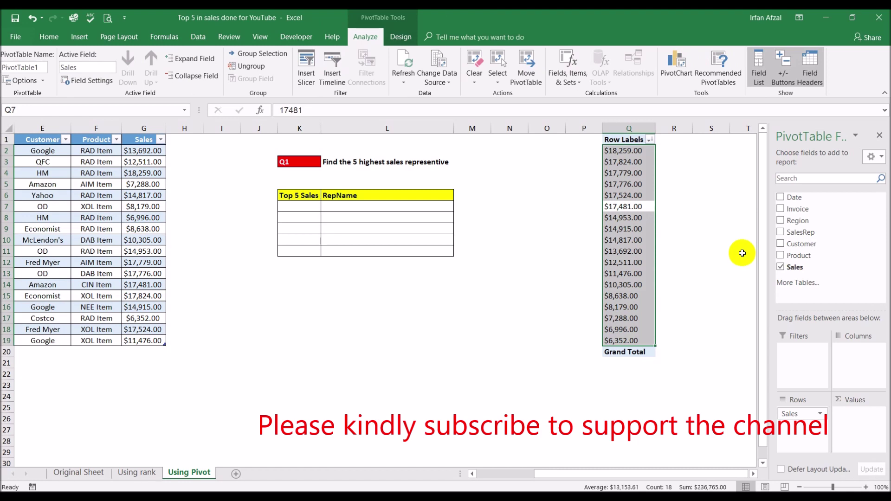
click(781, 233)
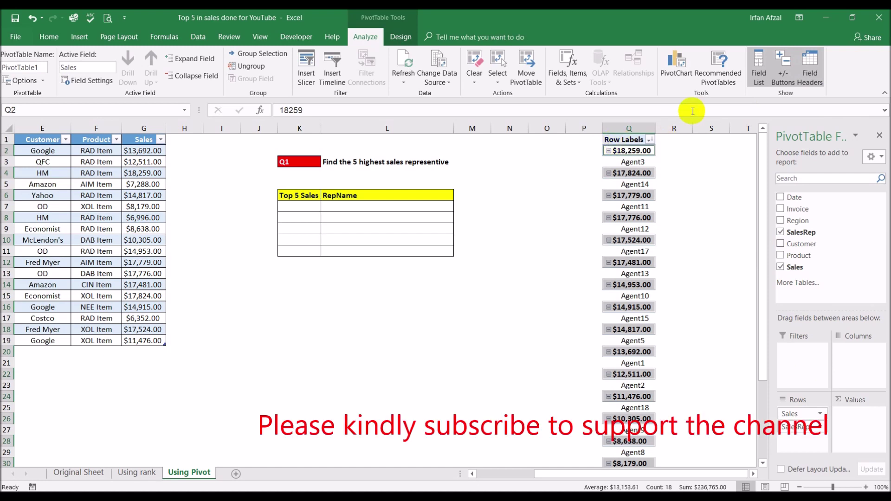
click(783, 73)
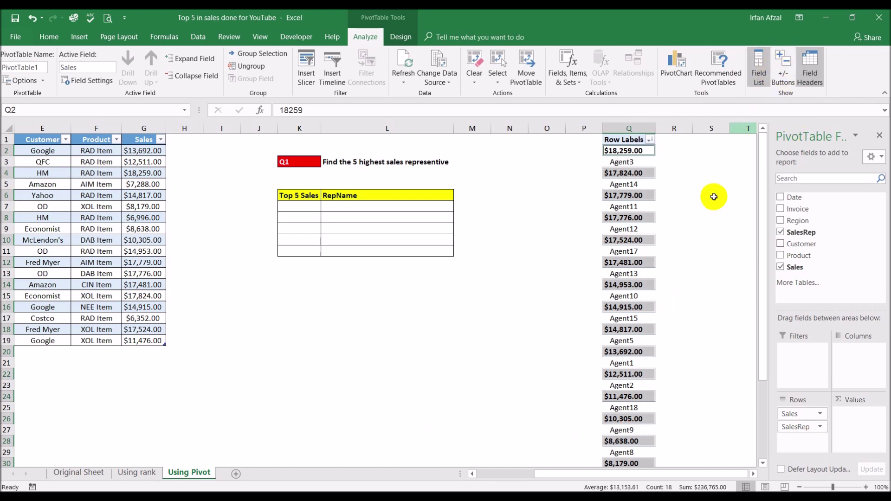
- Switch the PivotTable's report layout to tabular form and open its subtotal options
click(399, 38)
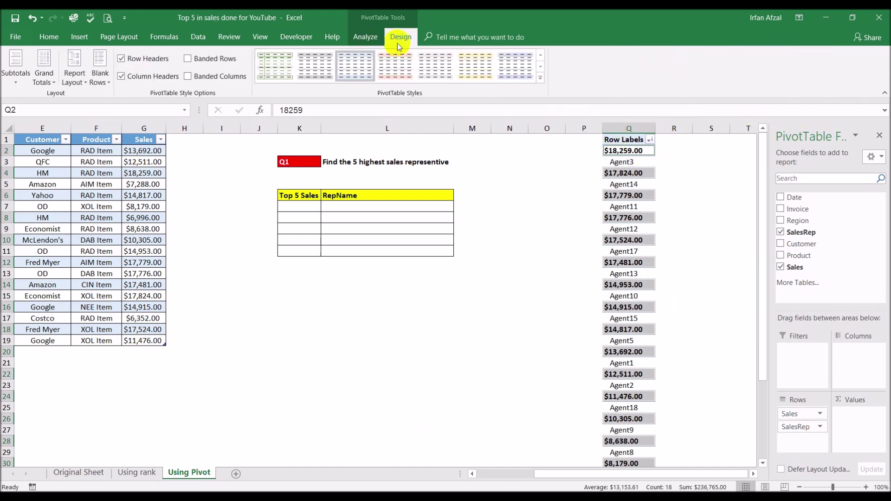
click(84, 82)
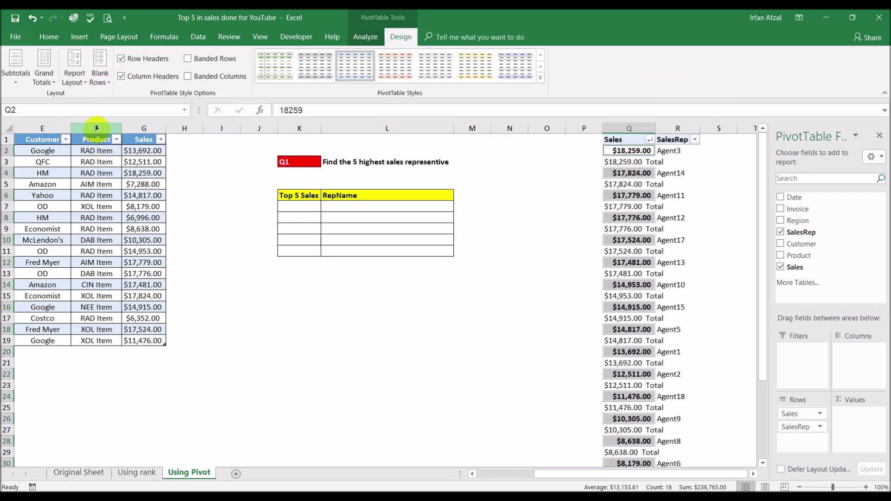
click(21, 82)
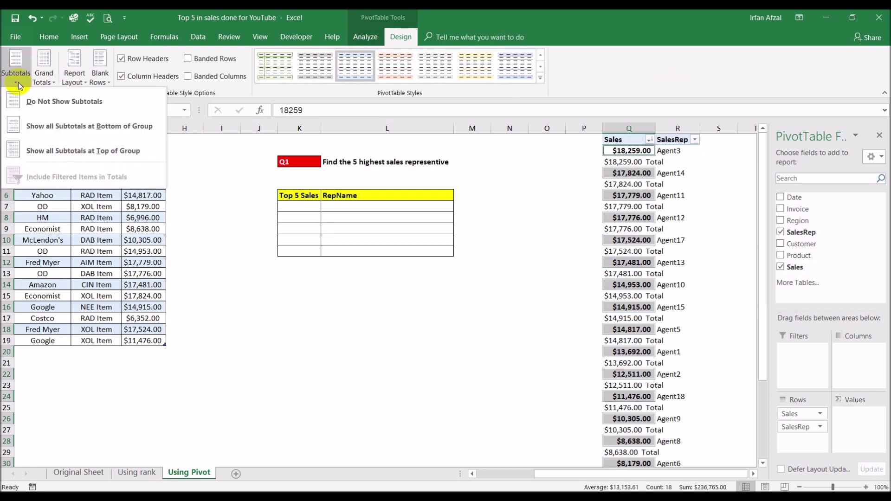